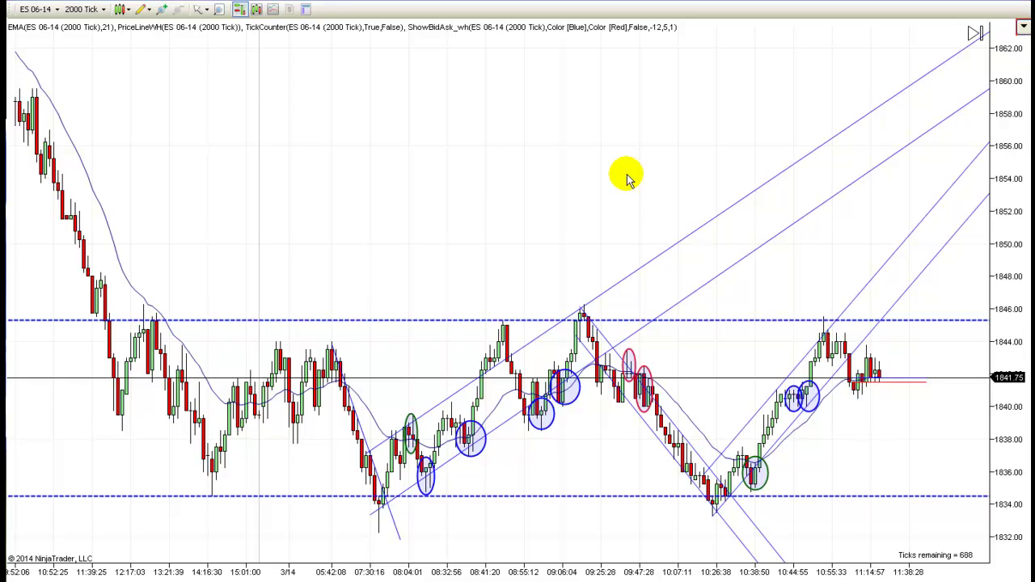
Examine the price action between the two dashed range lines, from the prior session's decline through to the latest bars.
drag(629, 178, 544, 154)
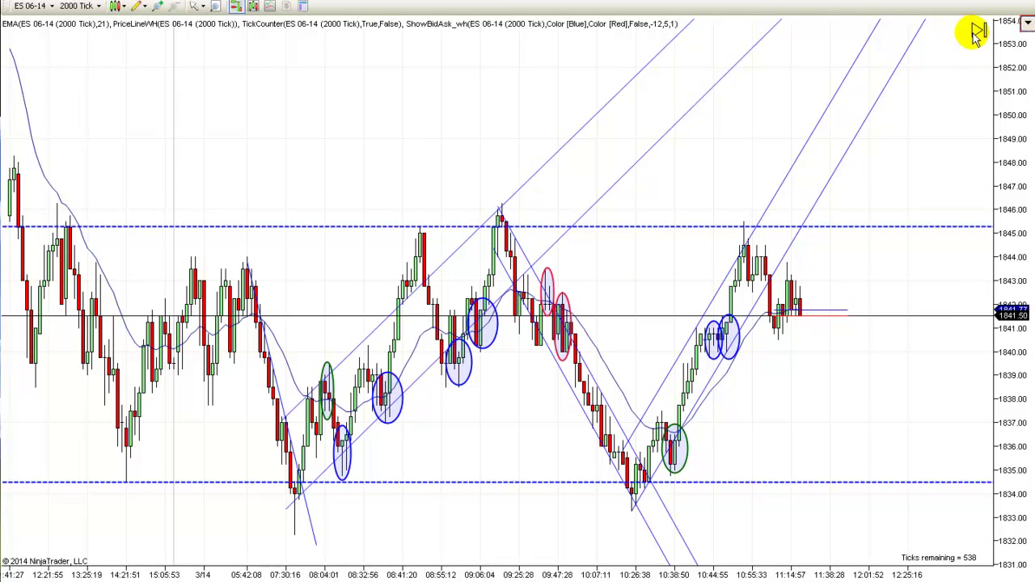
scroll(979, 31, up, 3)
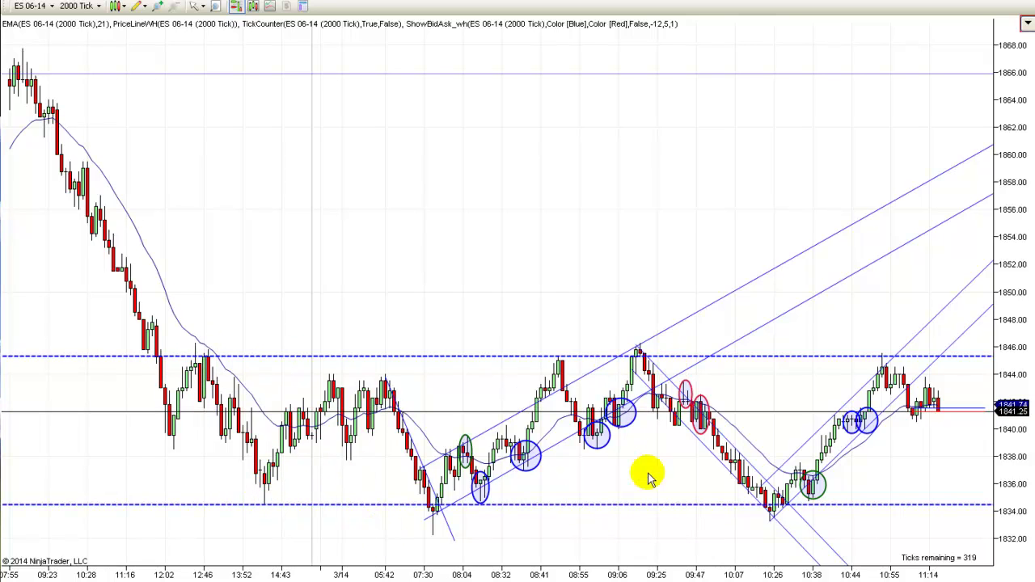
drag(909, 524, 831, 530)
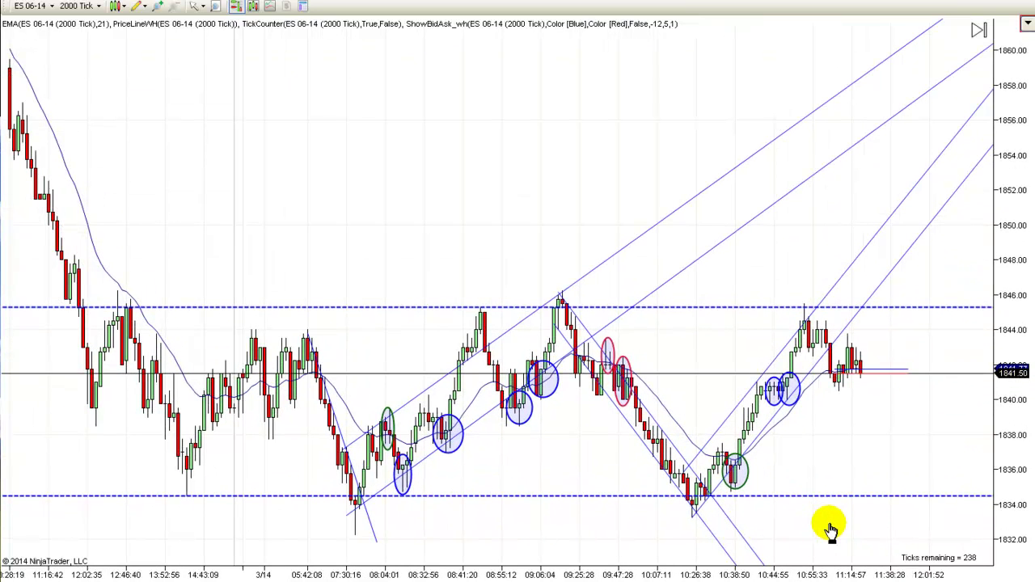
drag(832, 530, 821, 530)
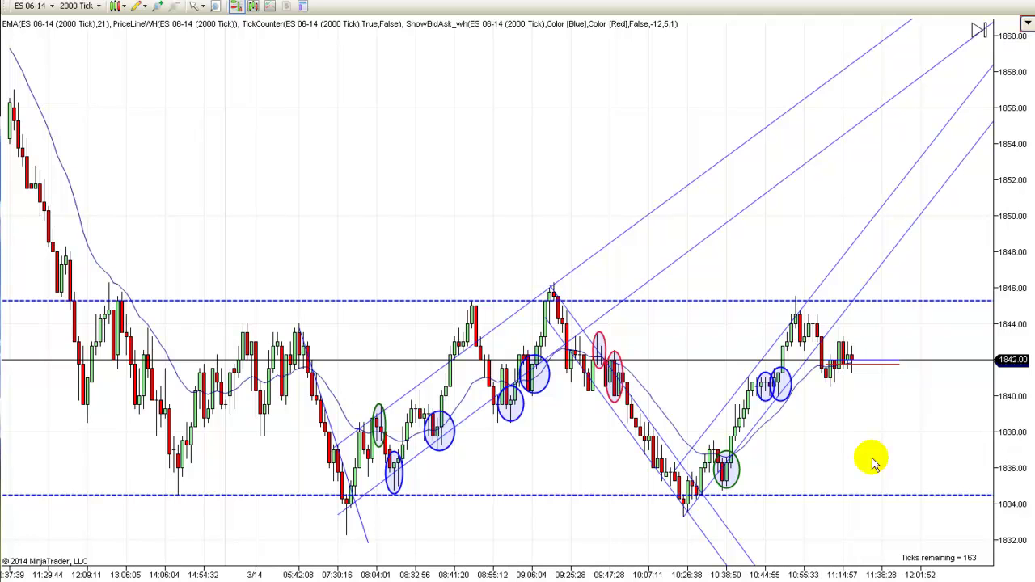
scroll(865, 458, up, 2)
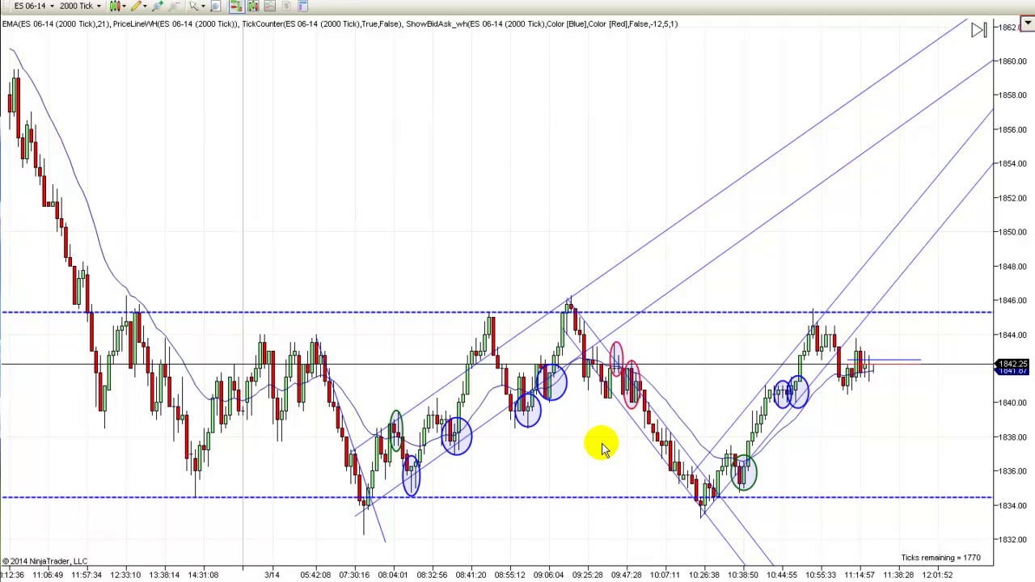
mouse_move(592, 448)
mouse_down()
mouse_move(644, 450)
mouse_move(582, 447)
mouse_up()
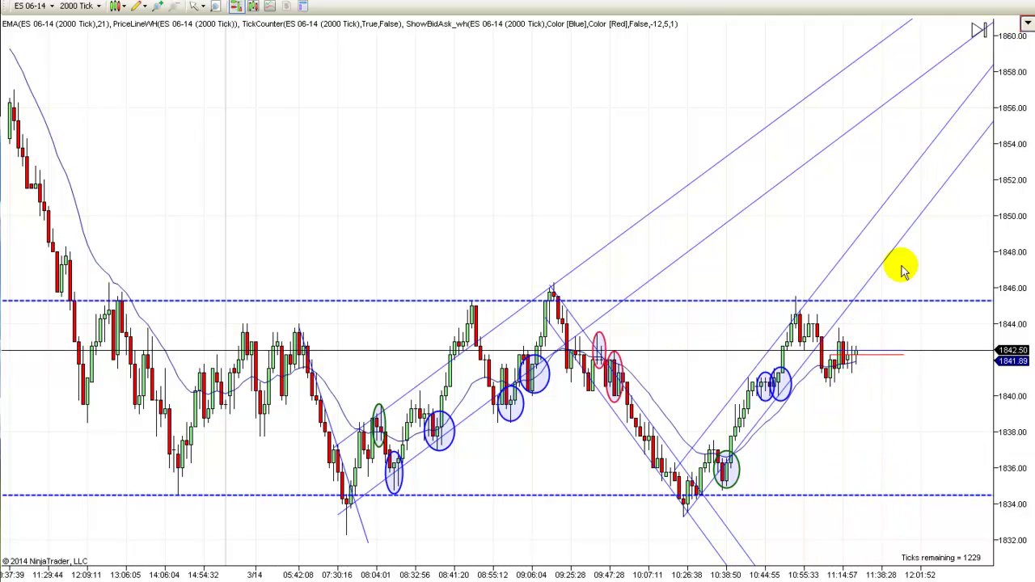
drag(859, 437, 839, 439)
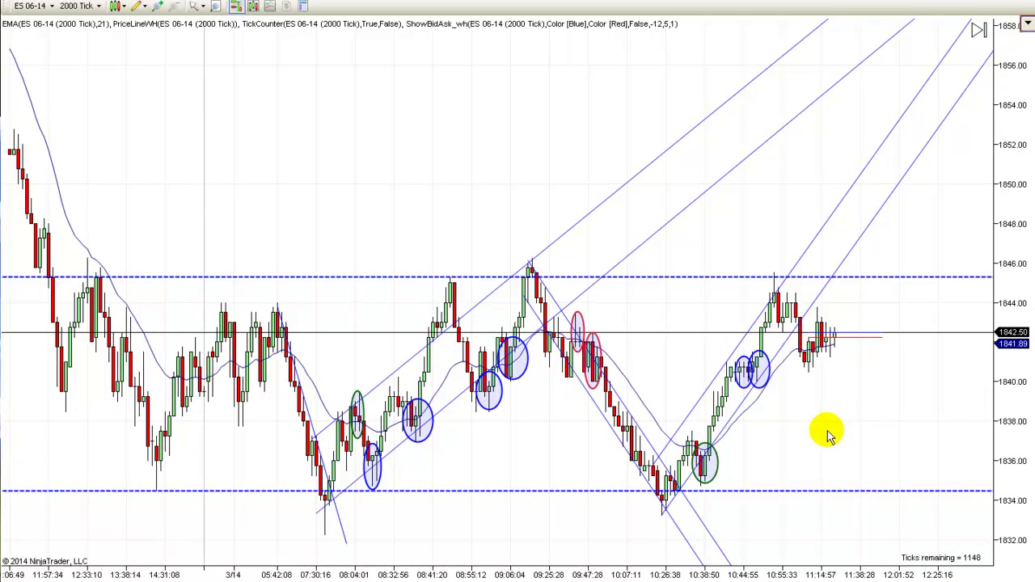
drag(828, 435, 841, 436)
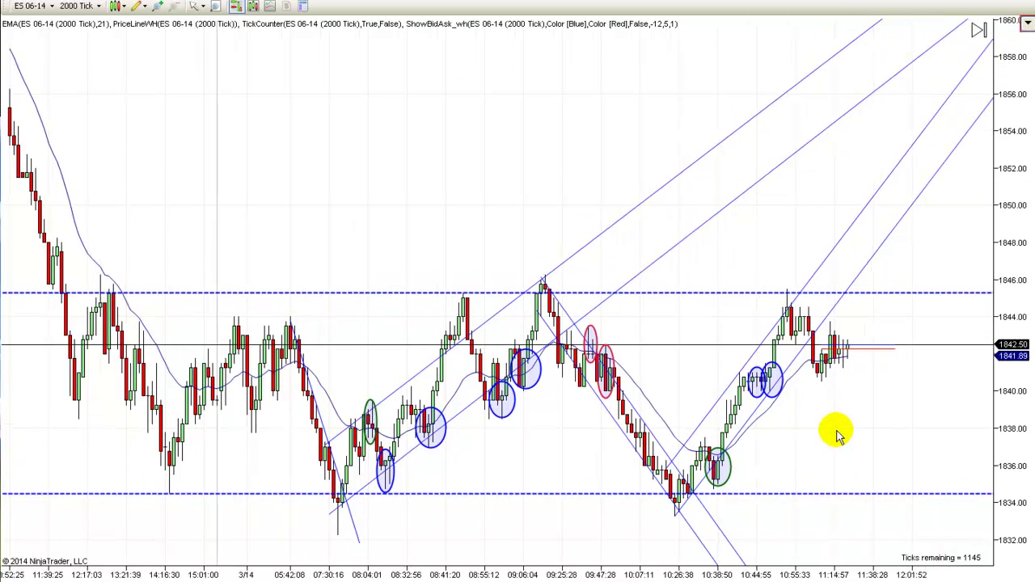
Examine the current session at a closer scale, comparing the latest bars with the rising channel and its circled pullbacks.
scroll(837, 435, up, 2)
drag(863, 411, 896, 394)
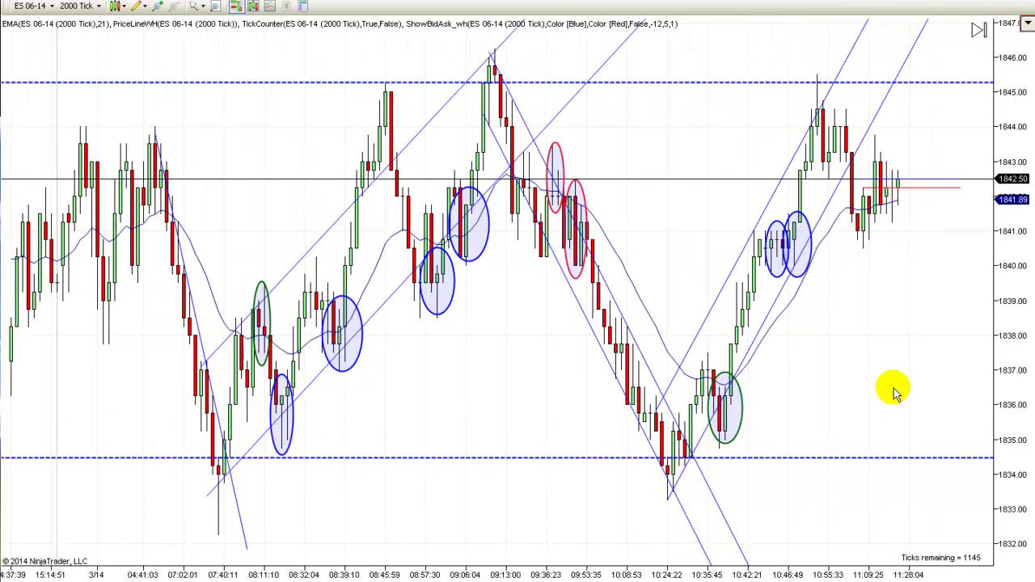
scroll(890, 389, up, 1)
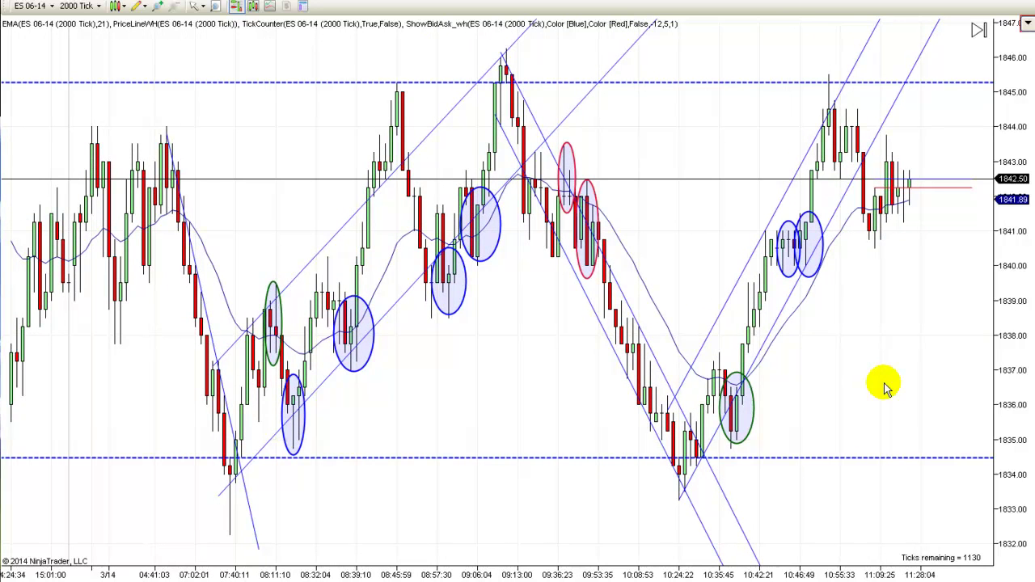
scroll(885, 386, up, 1)
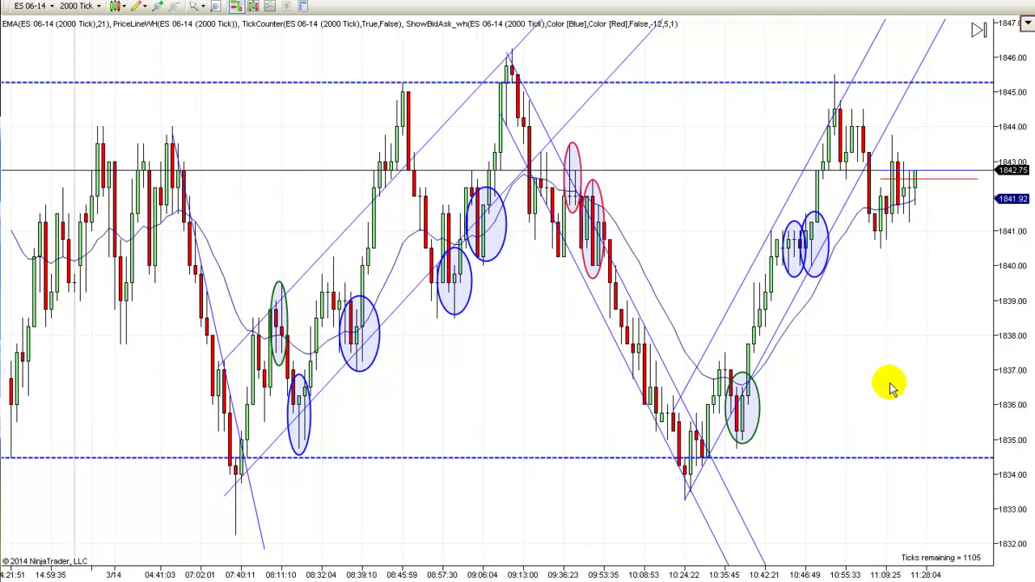
scroll(890, 388, down, 2)
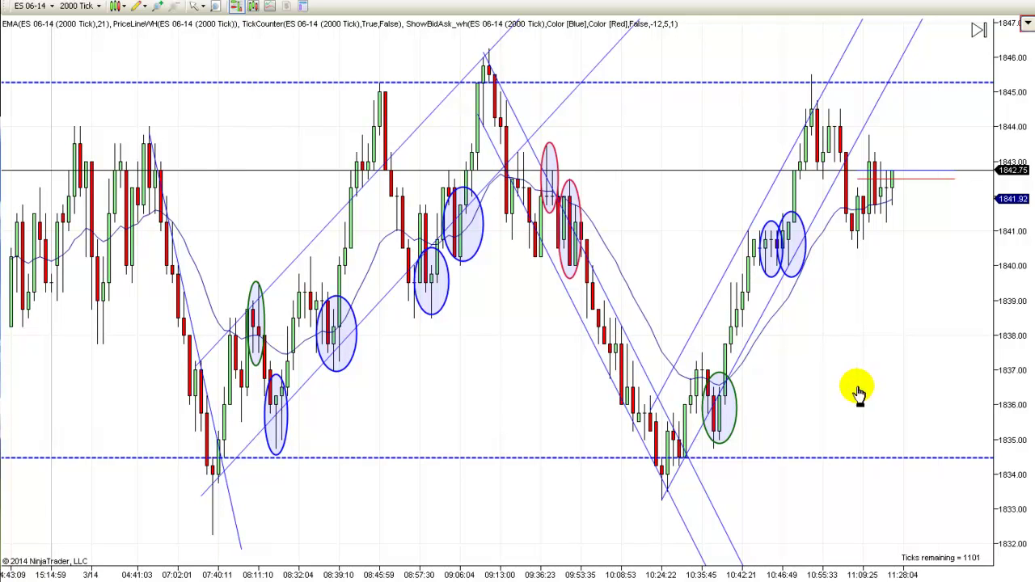
scroll(857, 391, down, 1)
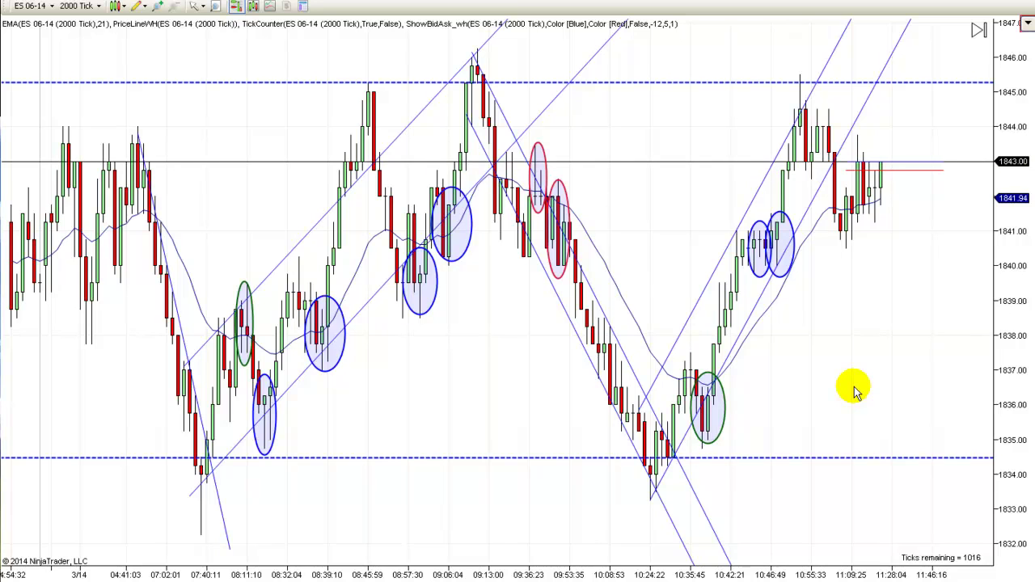
right_click(825, 353)
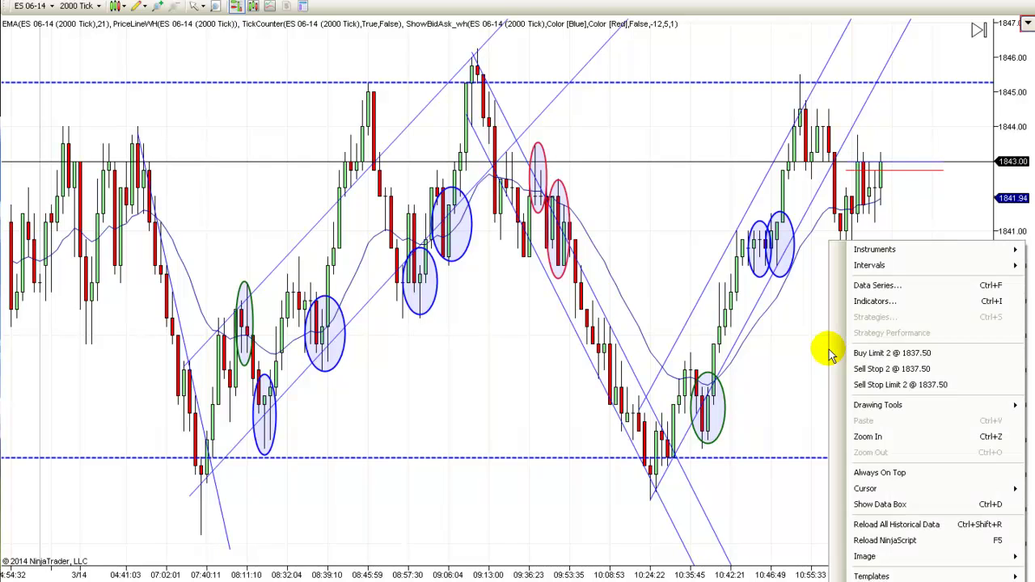
click(799, 396)
scroll(843, 379, up, 3)
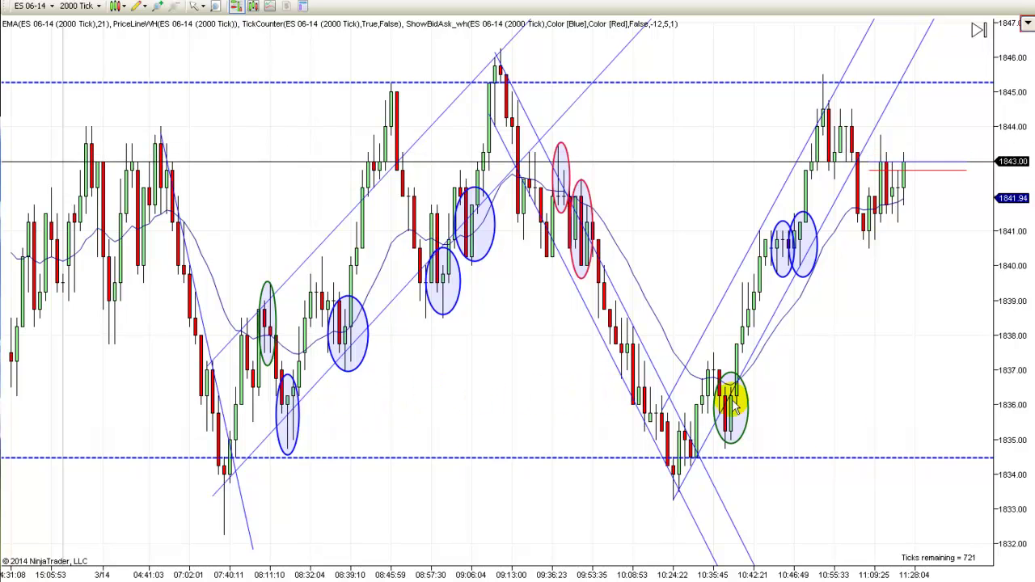
scroll(874, 406, down, 1)
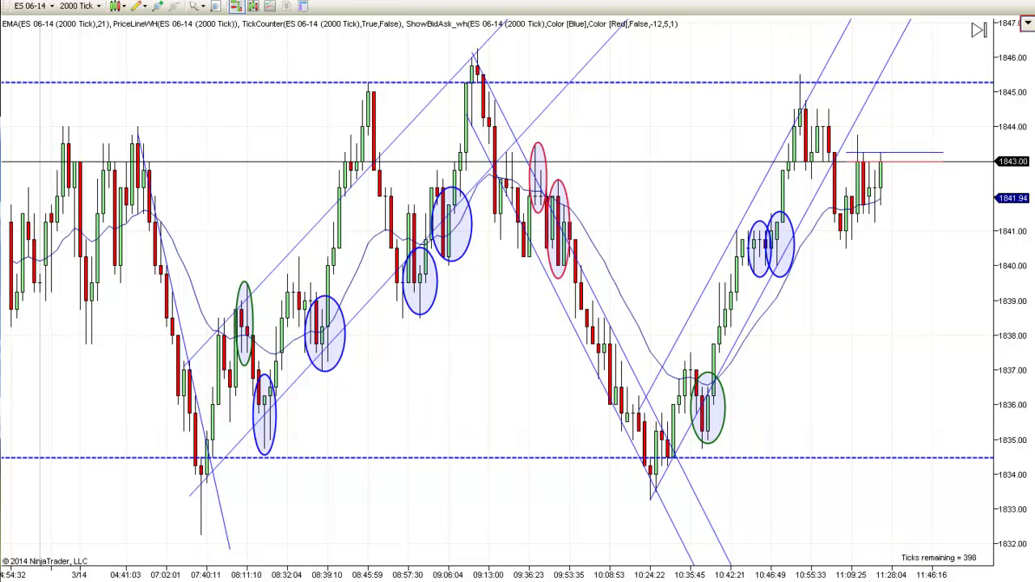
Widen the price bars and examine the circled pullbacks in the earlier rising channel and the green-circled low after the falling channel.
key(Up)
key(Up)
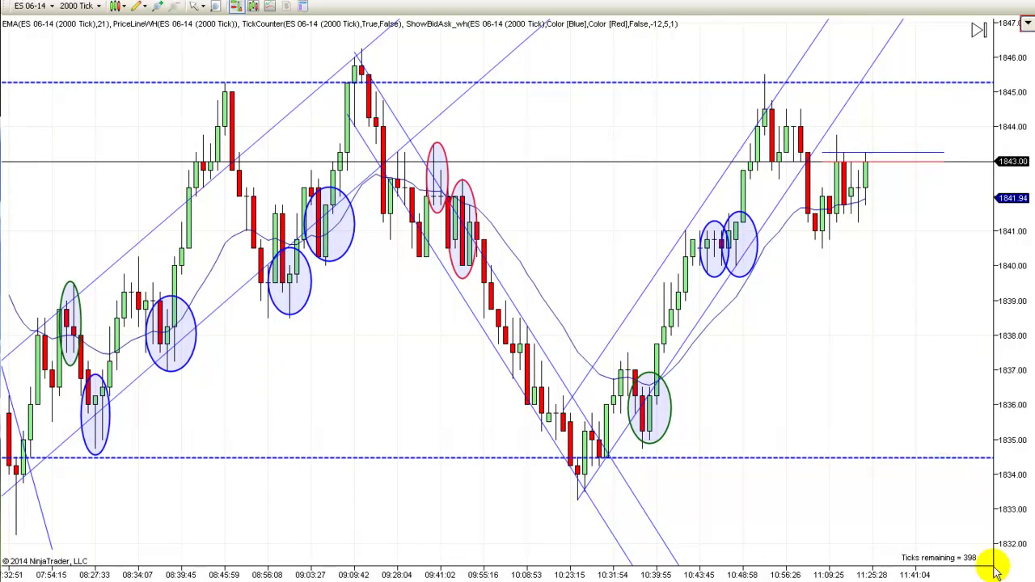
scroll(517, 291, up, 5)
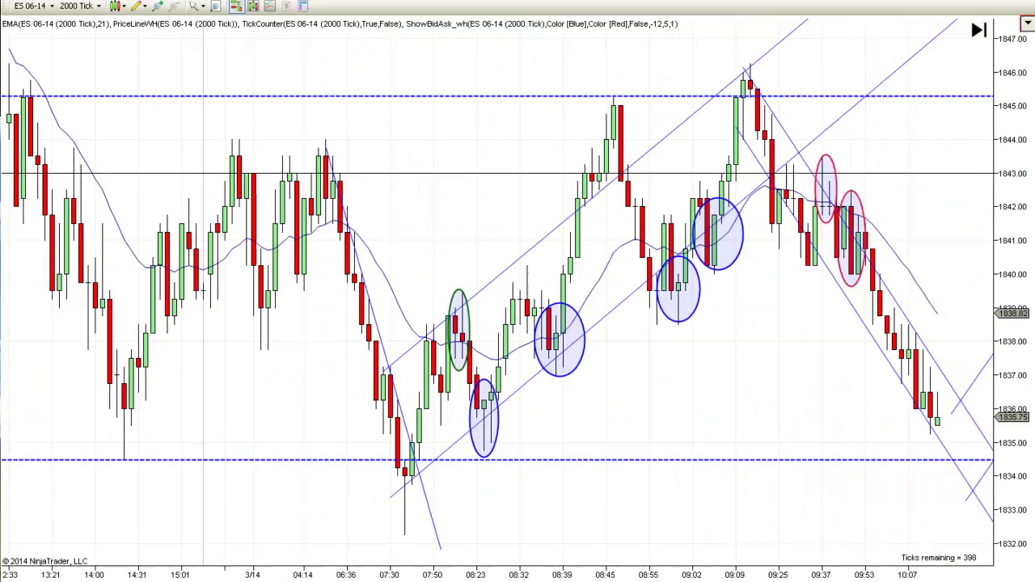
key(Up)
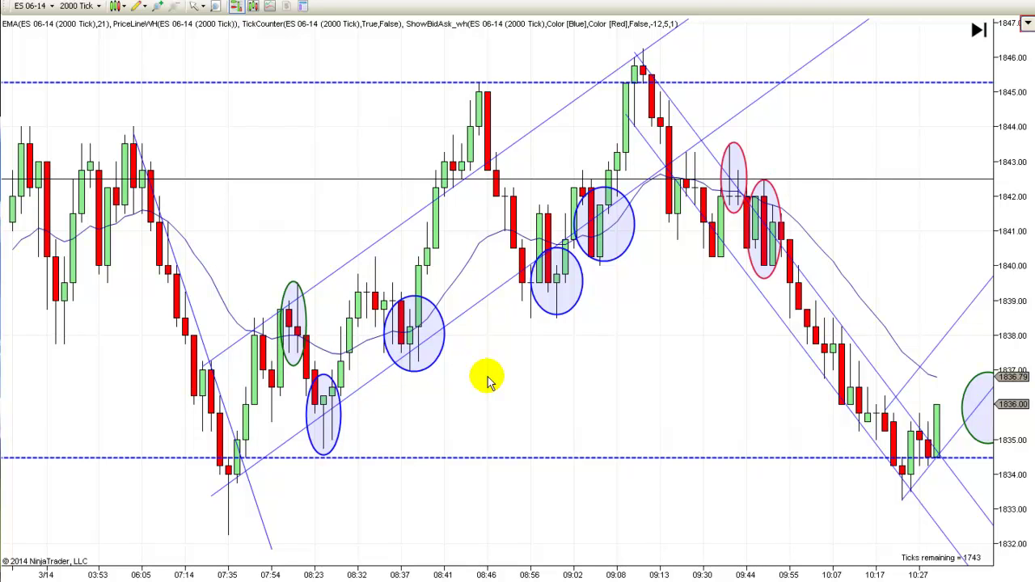
drag(488, 380, 508, 382)
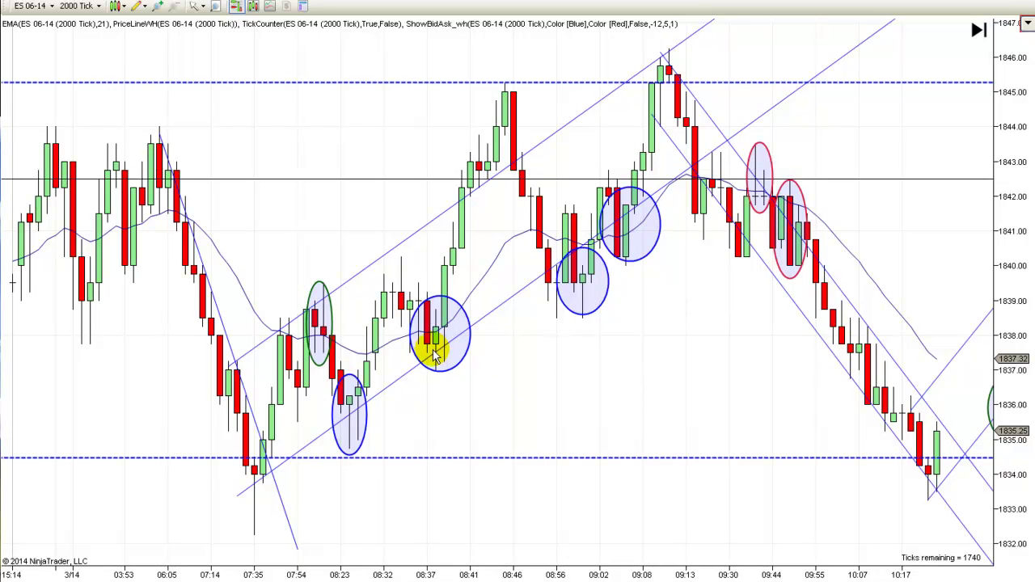
scroll(639, 392, down, 3)
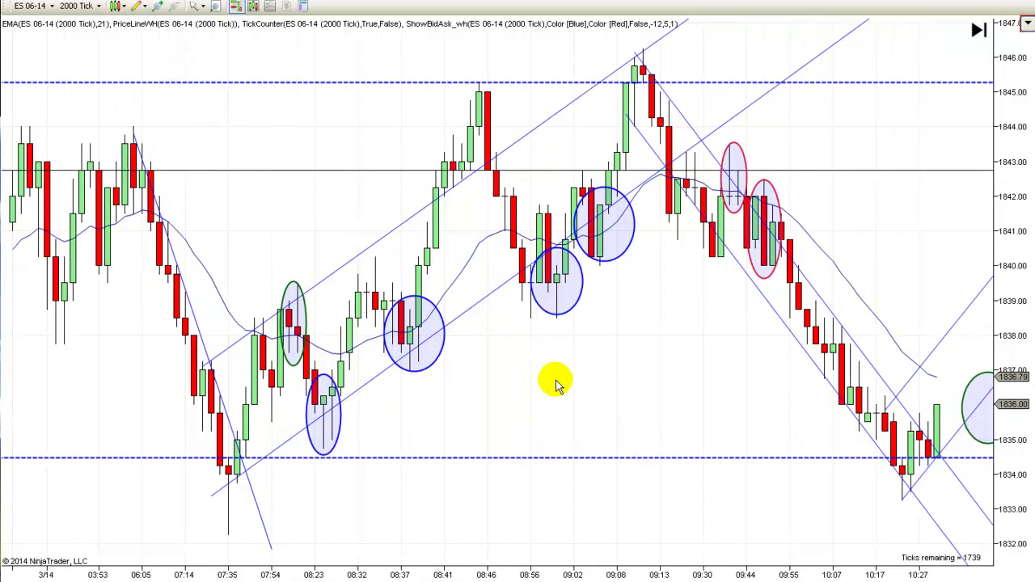
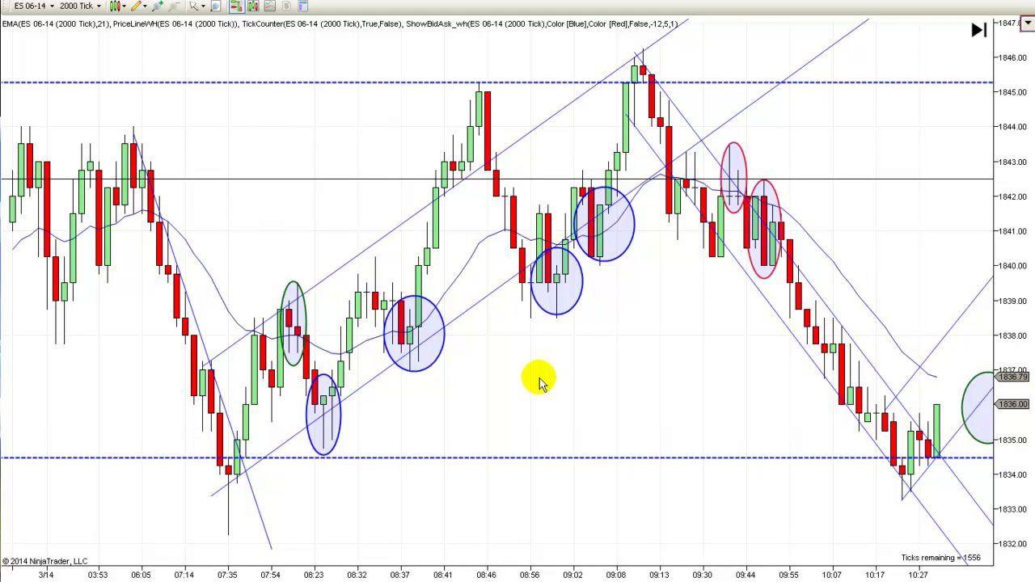
scroll(534, 387, up, 1)
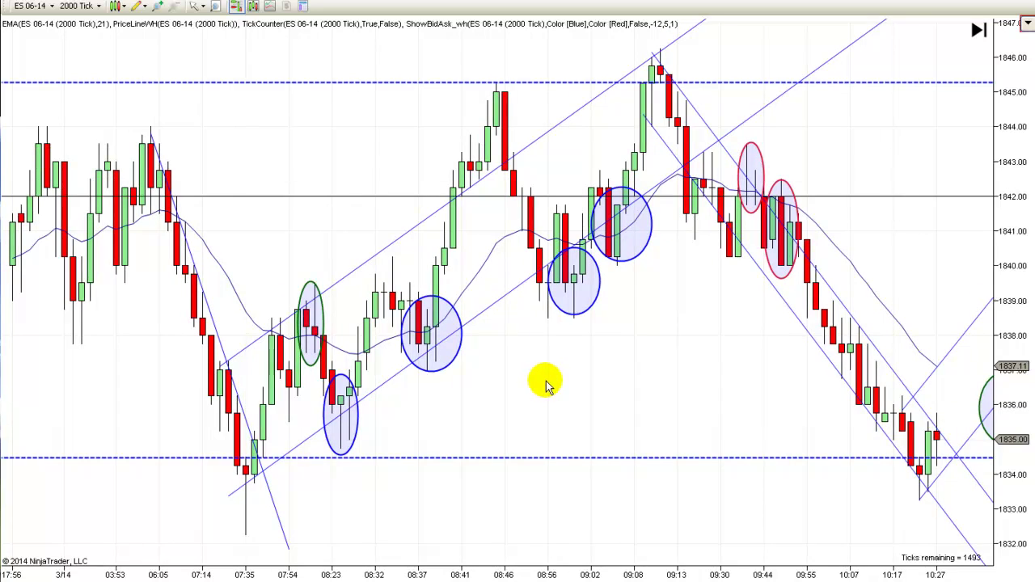
scroll(550, 384, up, 1)
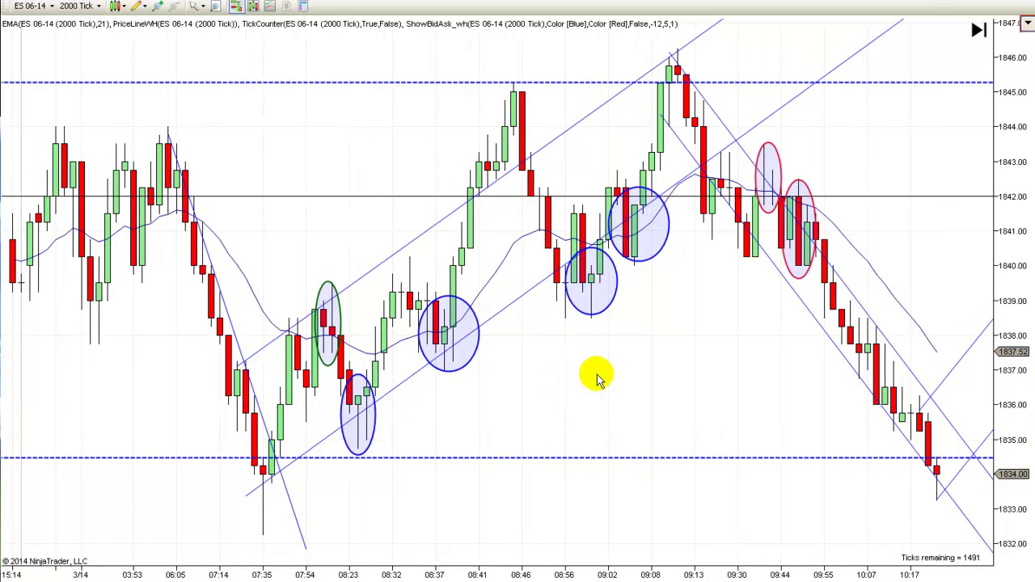
scroll(583, 380, down, 2)
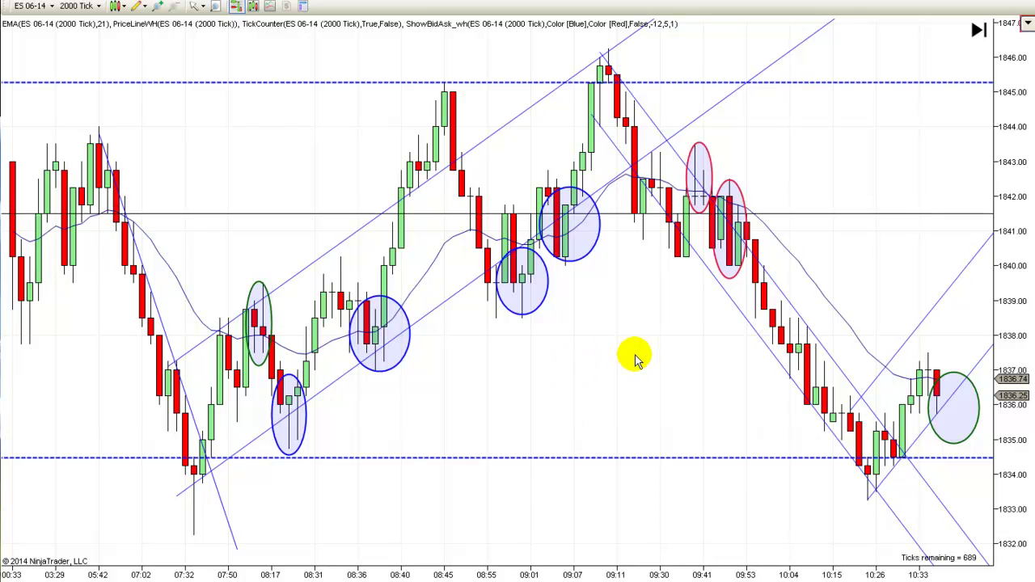
scroll(634, 360, down, 1)
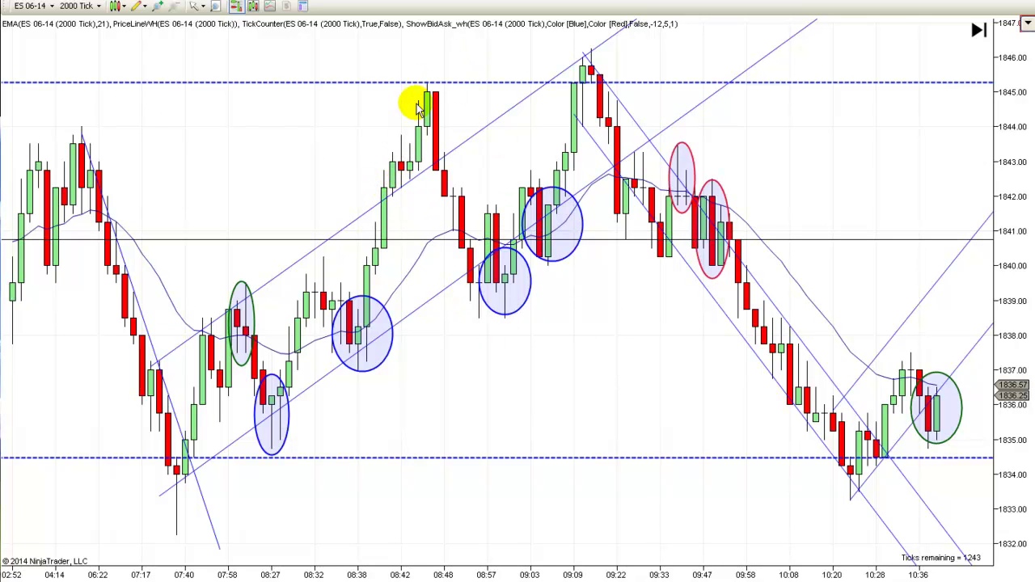
Examine the red-circled bars in the falling channel and the earlier swings within the range, ending at the latest bars.
drag(315, 134, 456, 116)
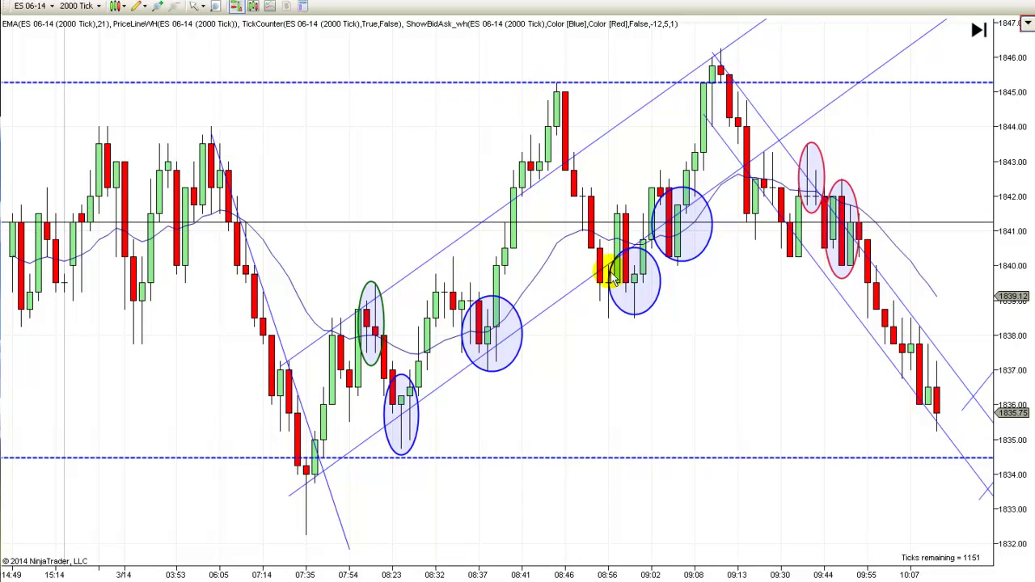
drag(718, 323, 660, 333)
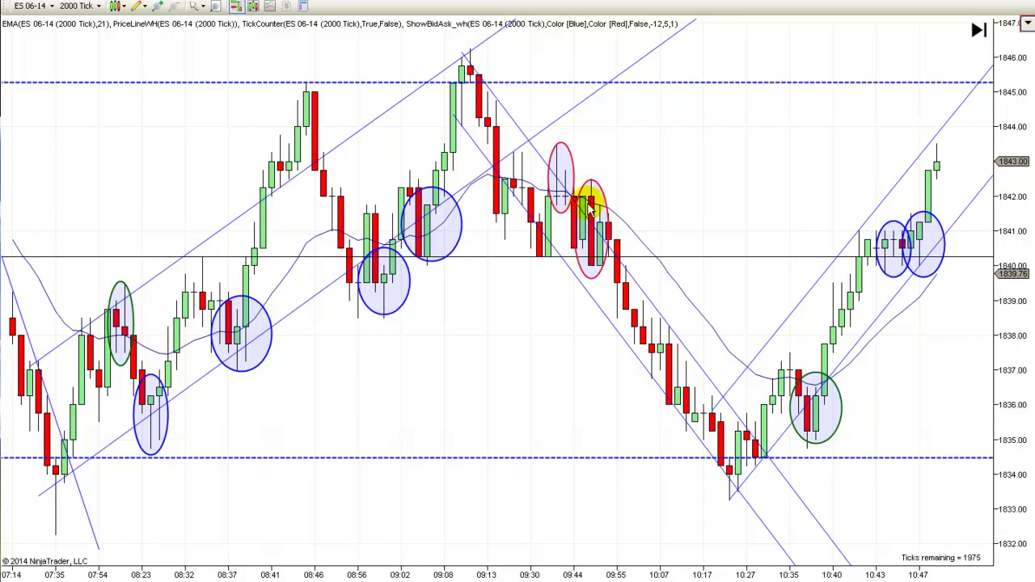
drag(531, 142, 533, 128)
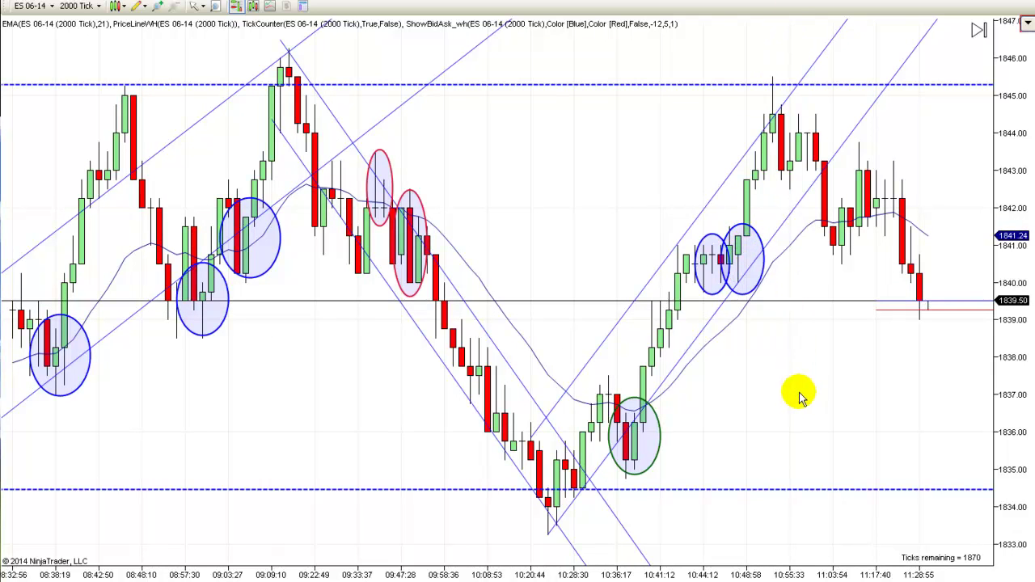
scroll(756, 386, down, 1)
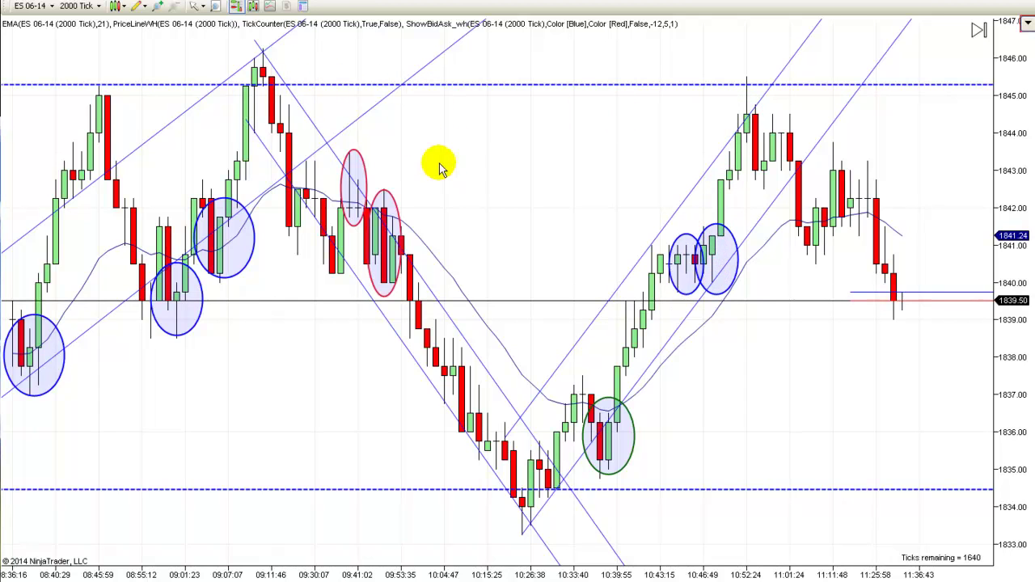
drag(751, 423, 937, 420)
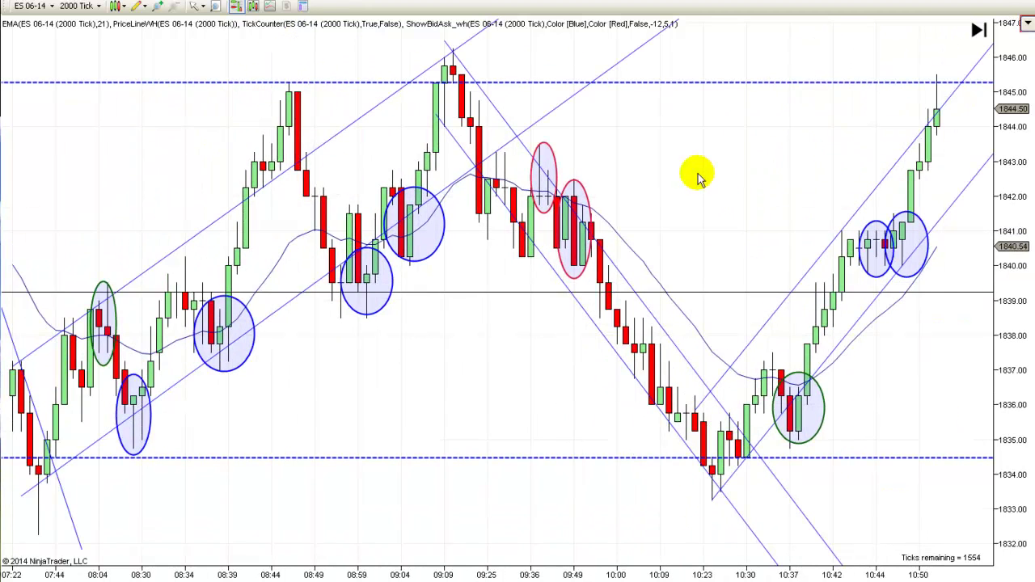
drag(732, 174, 829, 182)
drag(170, 141, 259, 139)
drag(324, 137, 635, 126)
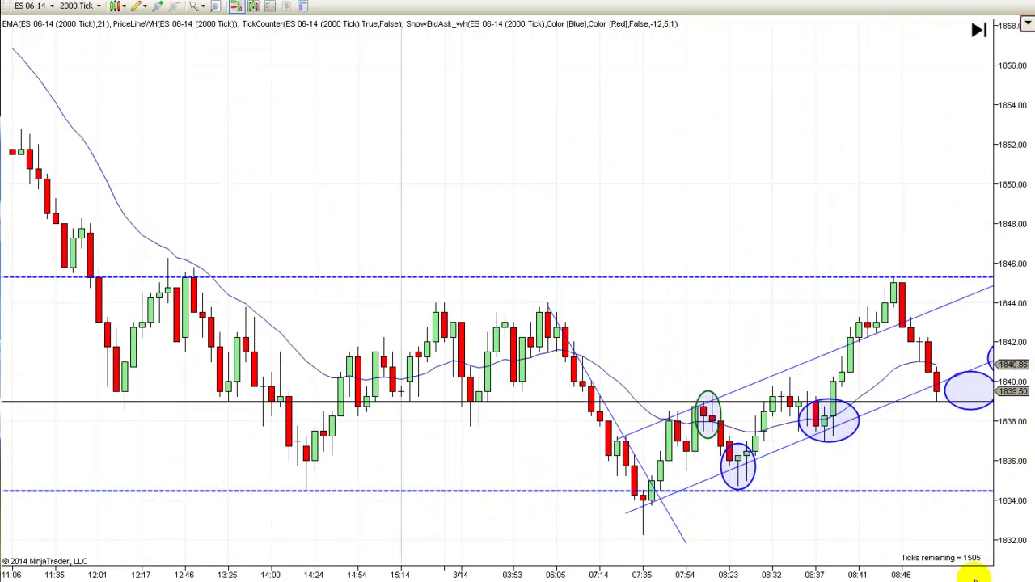
key(End)
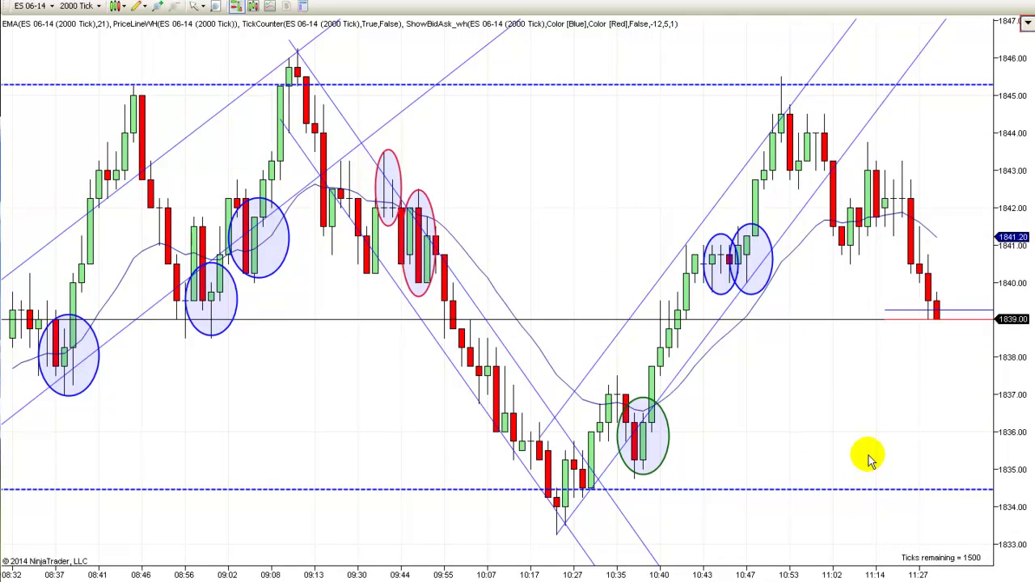
Copy the green ellipse from the pullback low near 10:38 onto the bars around 1844 near 10:58.
drag(871, 456, 813, 439)
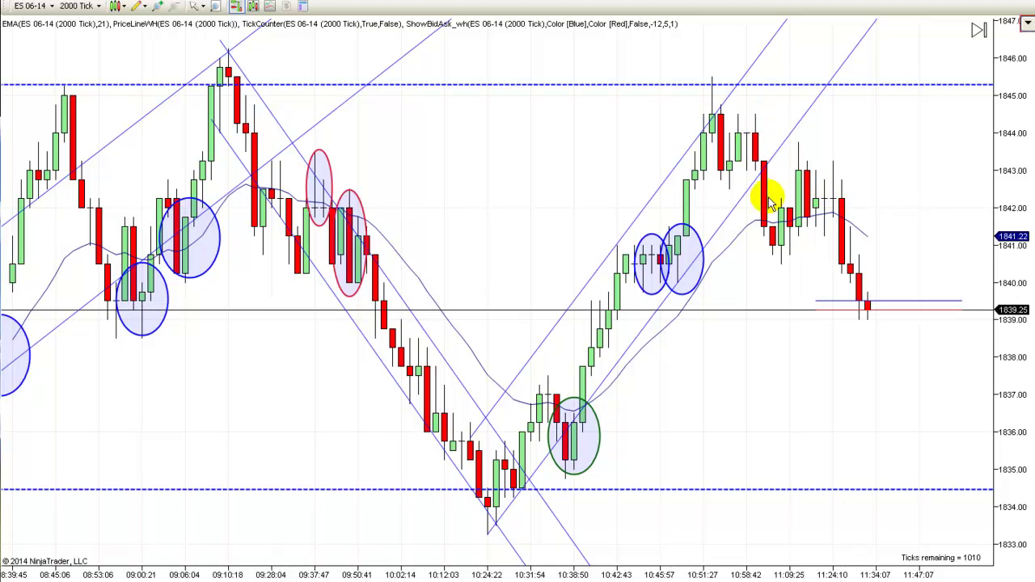
drag(599, 441, 755, 134)
click(591, 443)
click(804, 427)
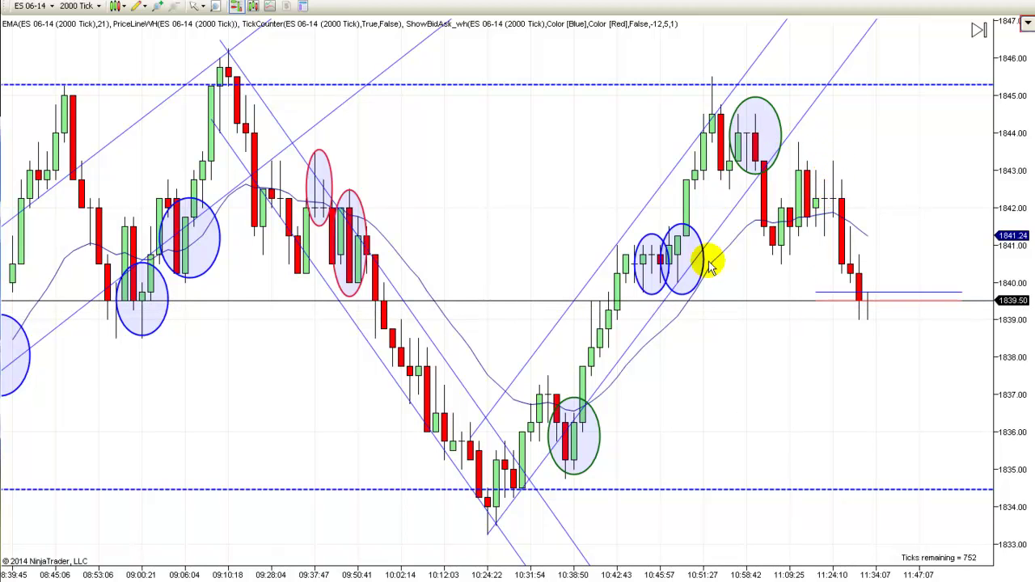
Copy the narrow red ellipse from the falling channel near 09:37 onto the bars around 1842.5 near 11:24.
click(329, 166)
drag(330, 166, 841, 185)
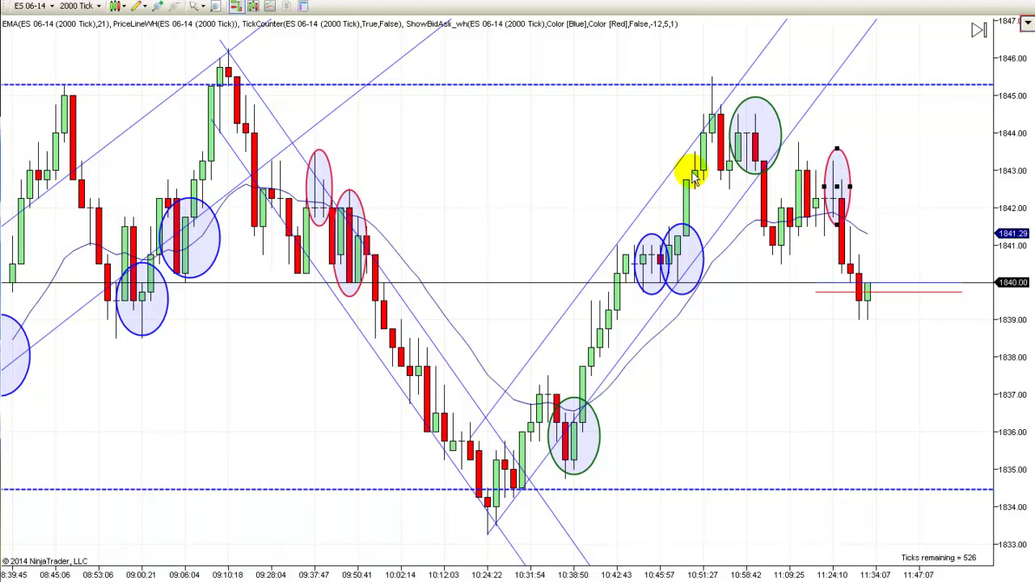
Draw a descending ray from the high near 10:52 along the lower highs and place a parallel copy beneath the lows as a channel.
click(135, 7)
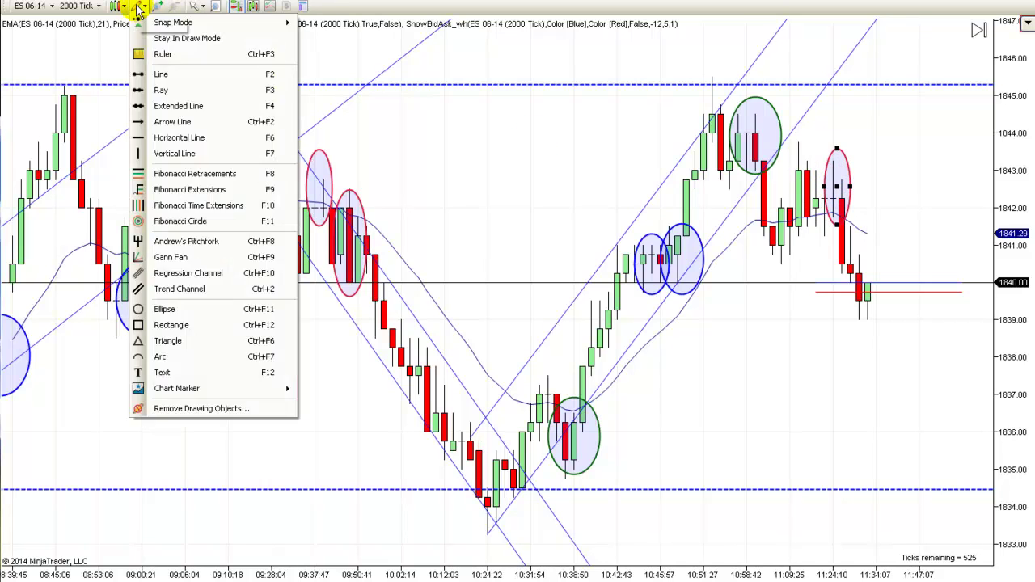
click(144, 88)
mouse_move(714, 101)
mouse_down()
mouse_move(850, 135)
mouse_move(900, 239)
mouse_up()
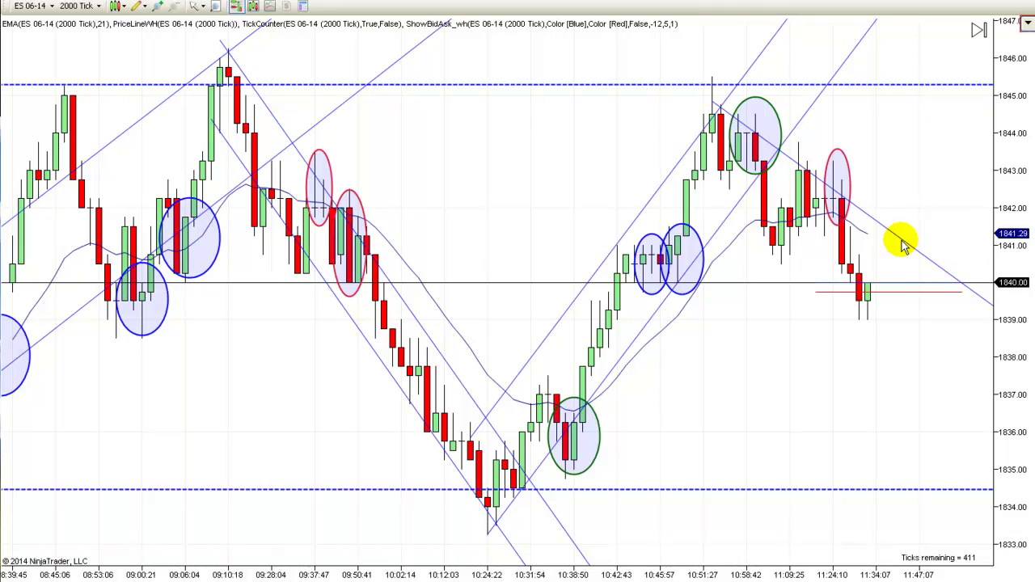
click(904, 248)
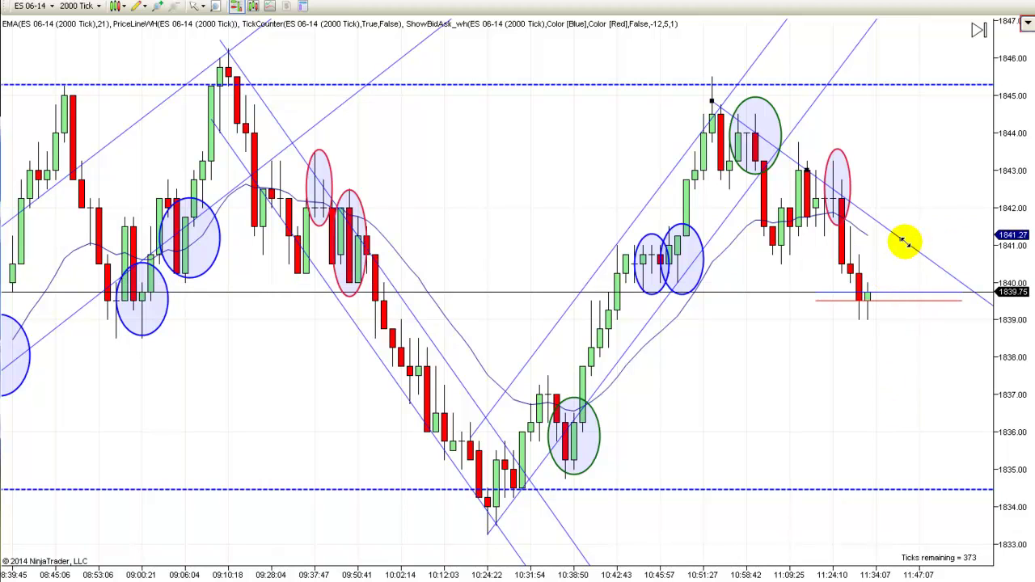
drag(904, 241, 819, 280)
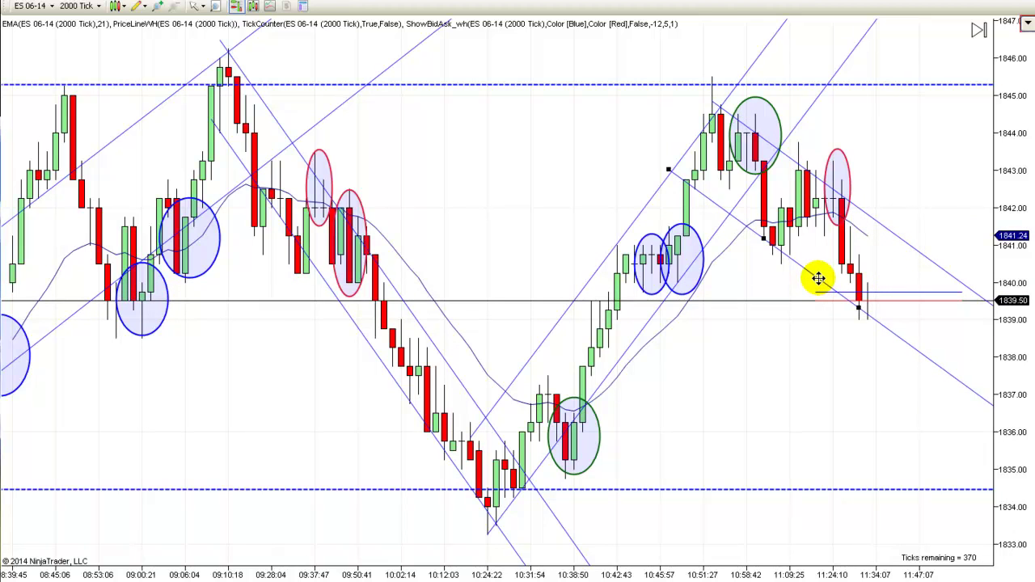
Examine the new falling channel and its red-circled pullback alongside the earlier channels and the dashed trading range.
drag(816, 413, 723, 415)
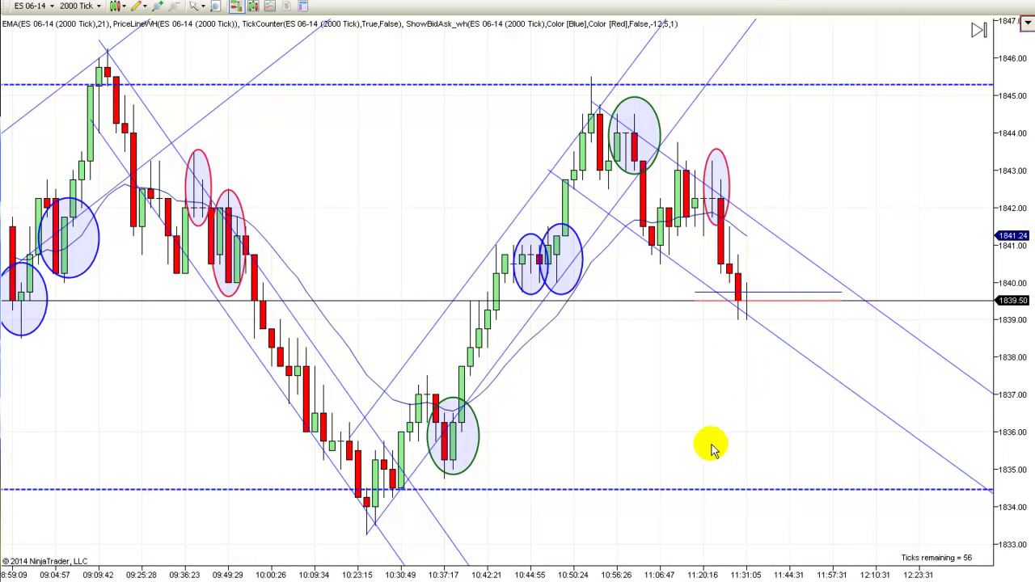
drag(715, 445, 732, 447)
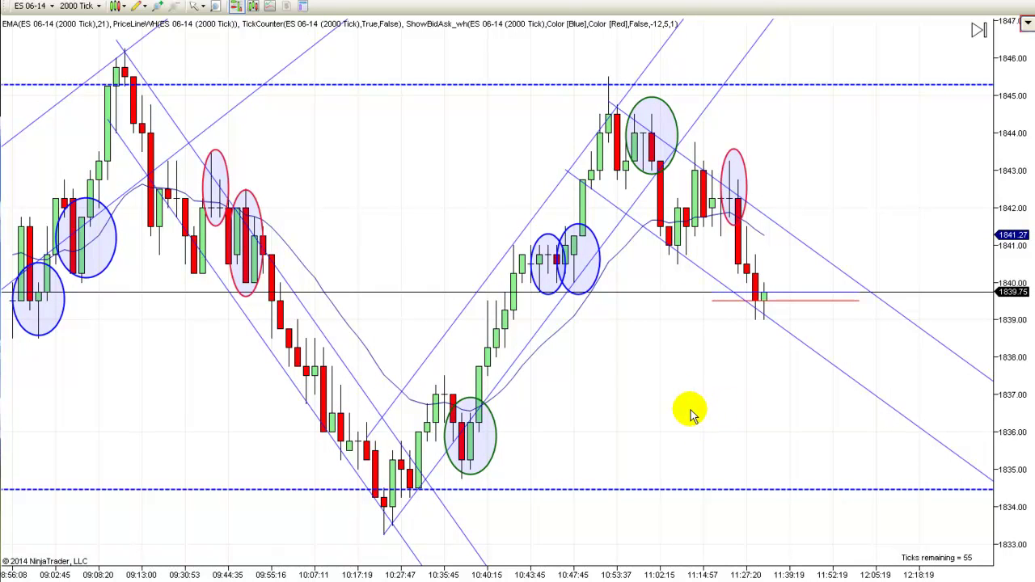
drag(690, 415, 702, 412)
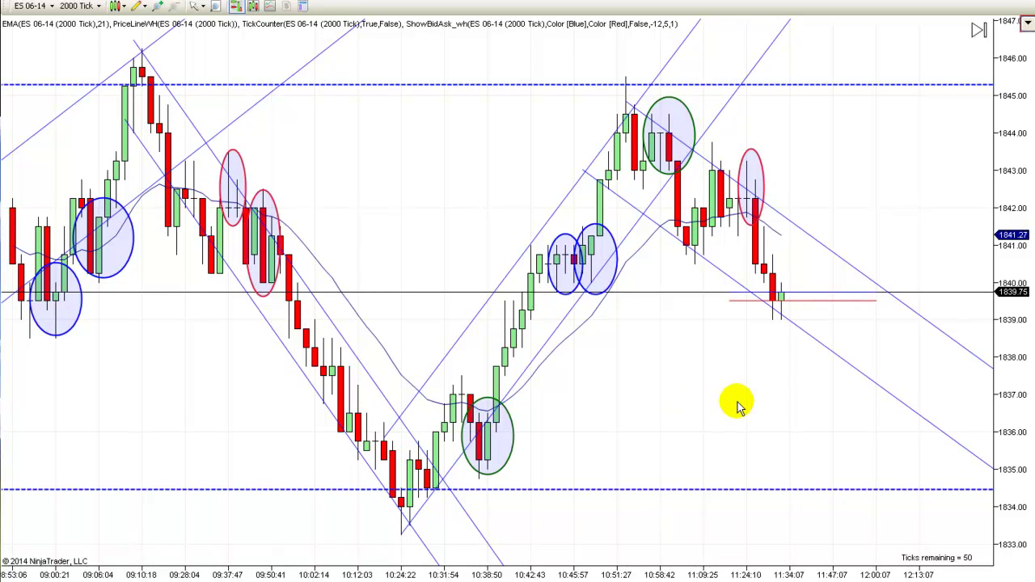
scroll(738, 405, down, 1)
drag(672, 439, 825, 411)
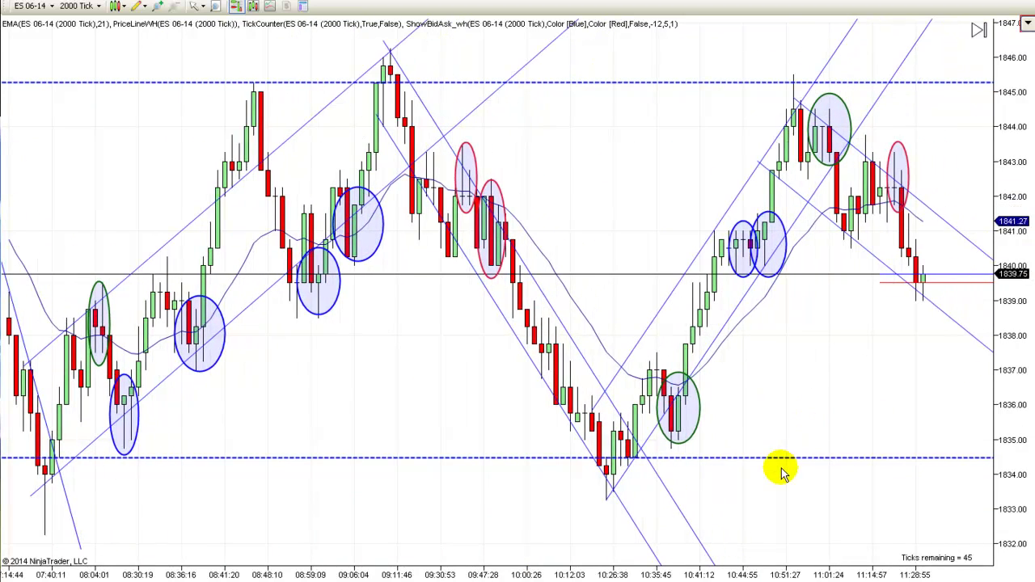
scroll(792, 391, down, 2)
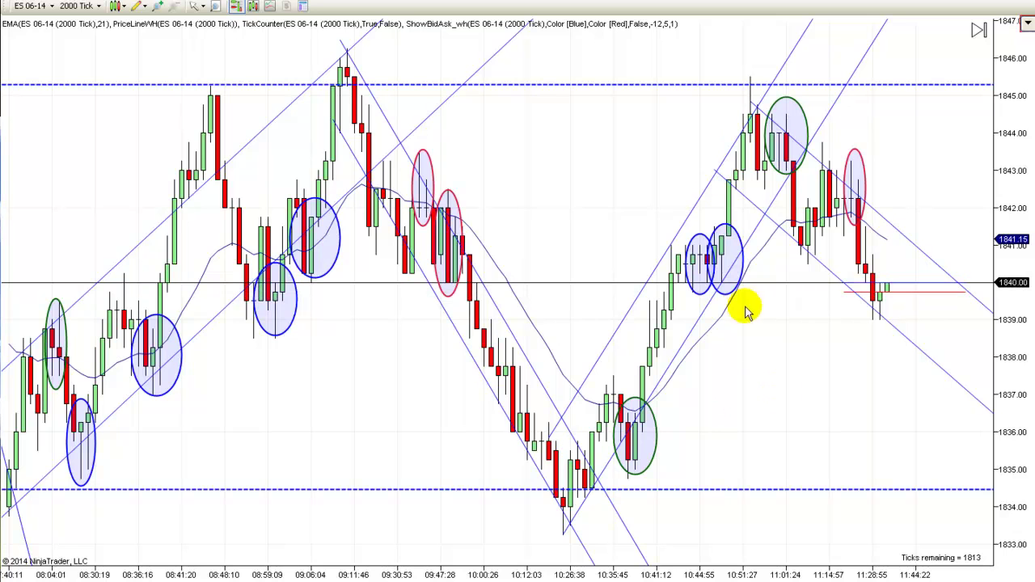
drag(743, 345, 774, 338)
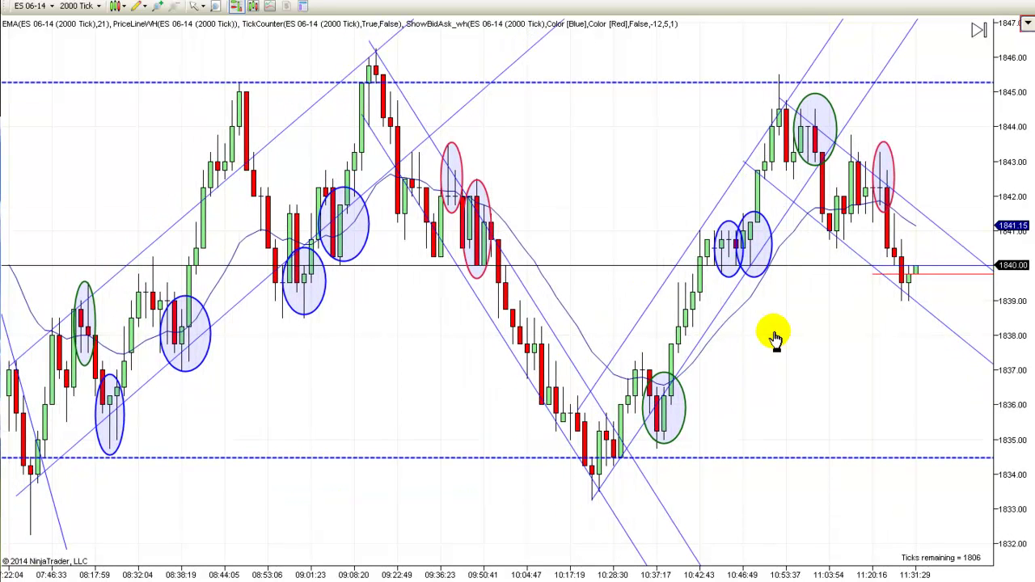
Realign the upper line of the earlier falling channel so it starts at the swing high near 1846.25 and follows the lower highs.
click(397, 95)
mouse_move(397, 95)
mouse_down()
mouse_move(375, 65)
mouse_move(384, 84)
mouse_up()
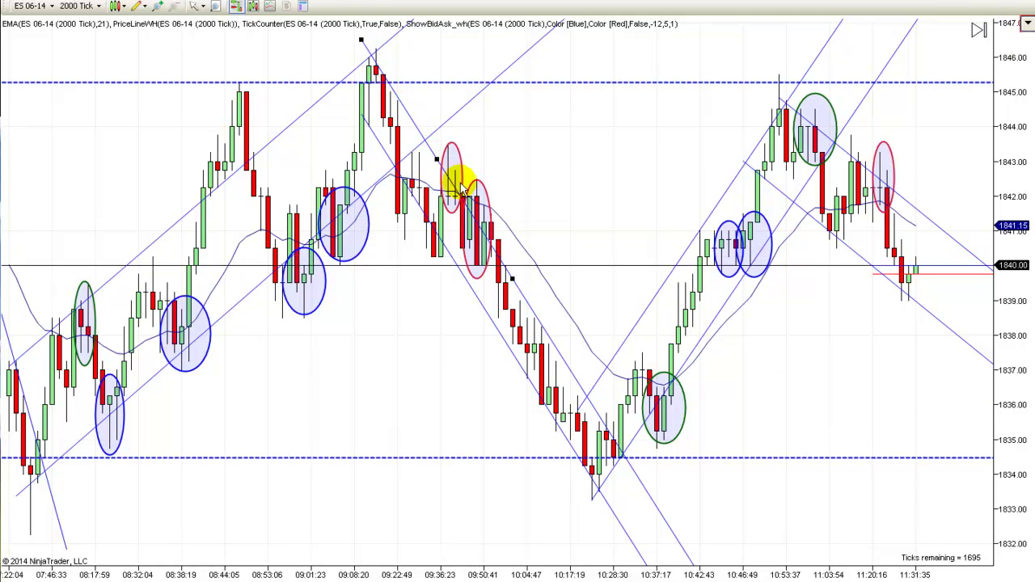
click(576, 289)
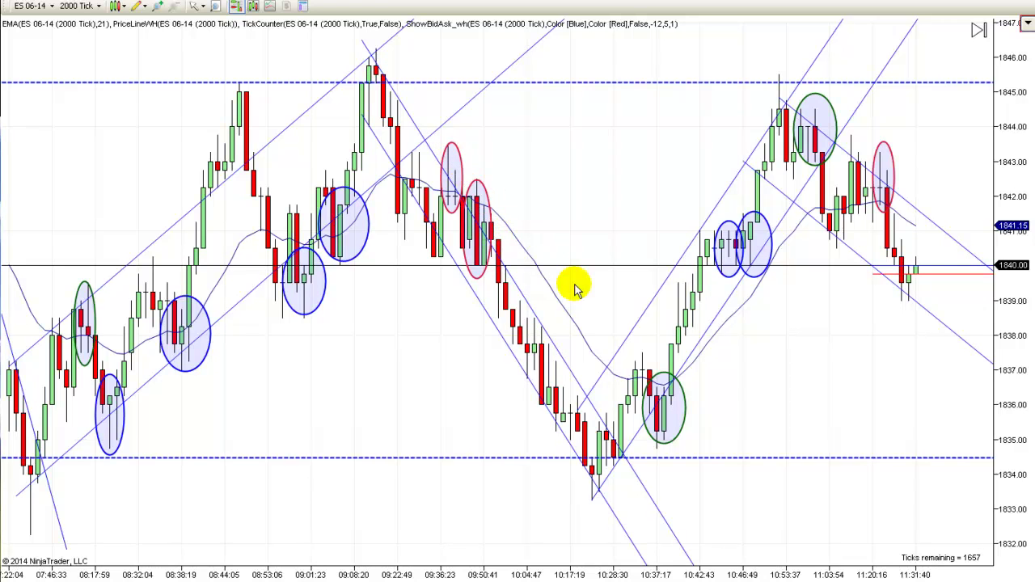
click(507, 271)
mouse_move(507, 271)
mouse_down()
mouse_move(474, 219)
mouse_move(475, 198)
mouse_move(473, 223)
mouse_up()
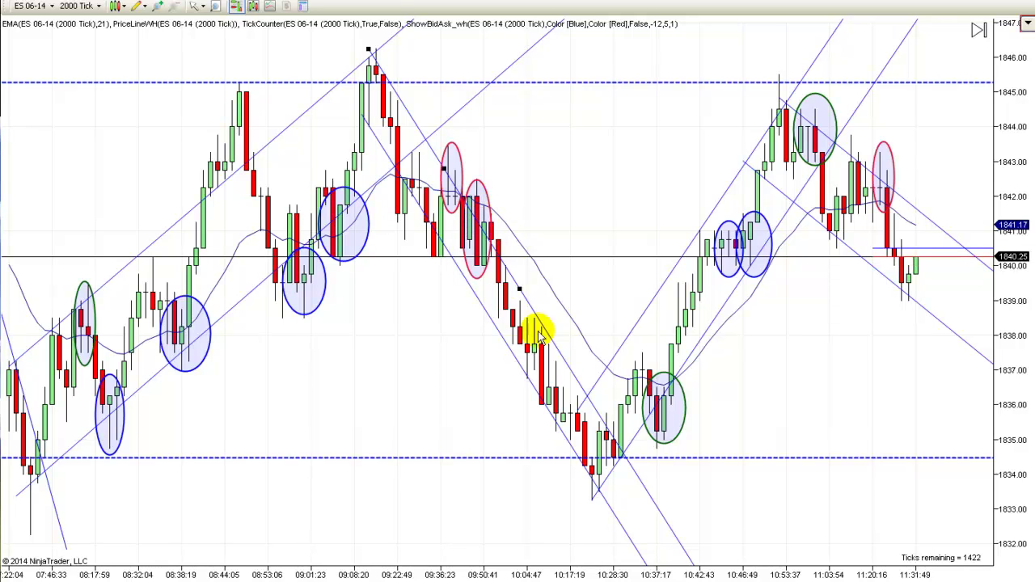
click(778, 398)
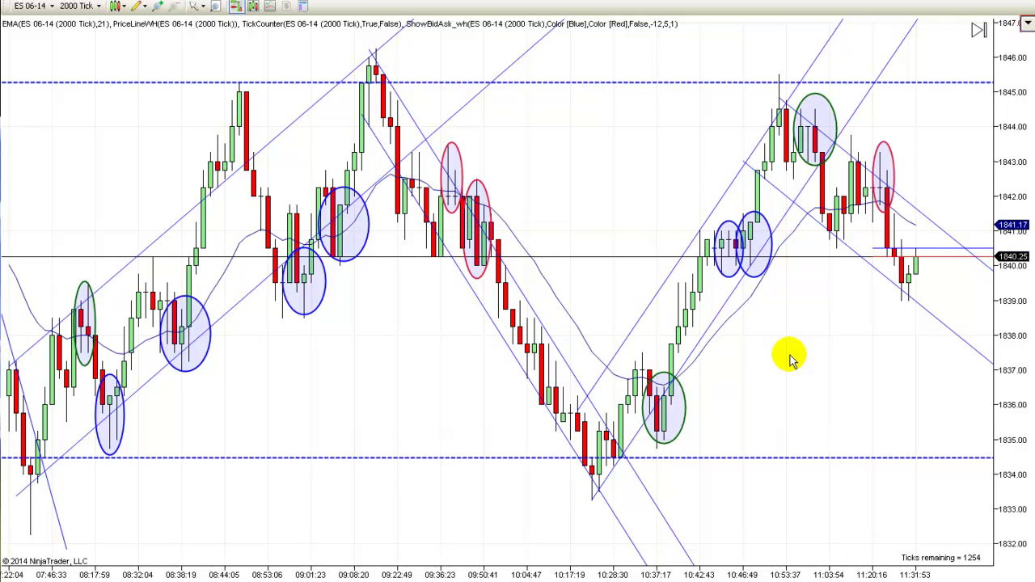
Set the ES 06-14 data series to plot trade executions as TextAndMarker and apply the change to the chart.
drag(790, 357, 733, 352)
right_click(728, 346)
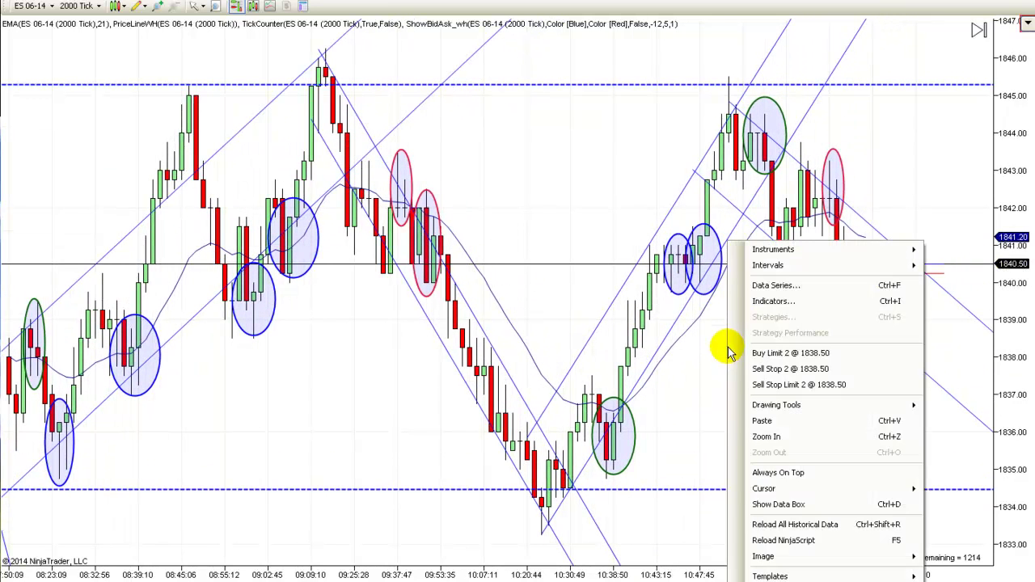
click(789, 286)
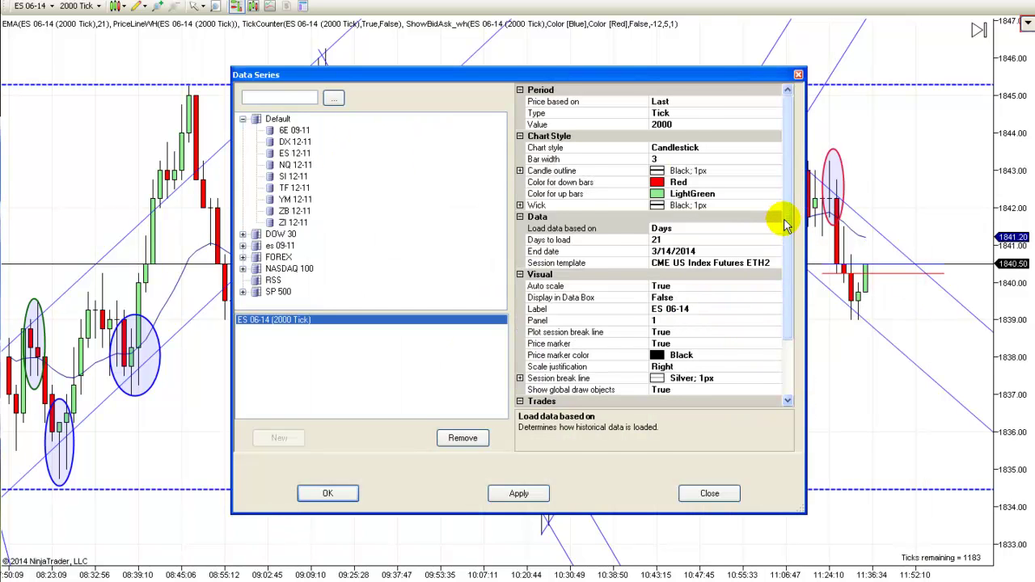
drag(785, 225, 786, 296)
click(777, 390)
click(774, 390)
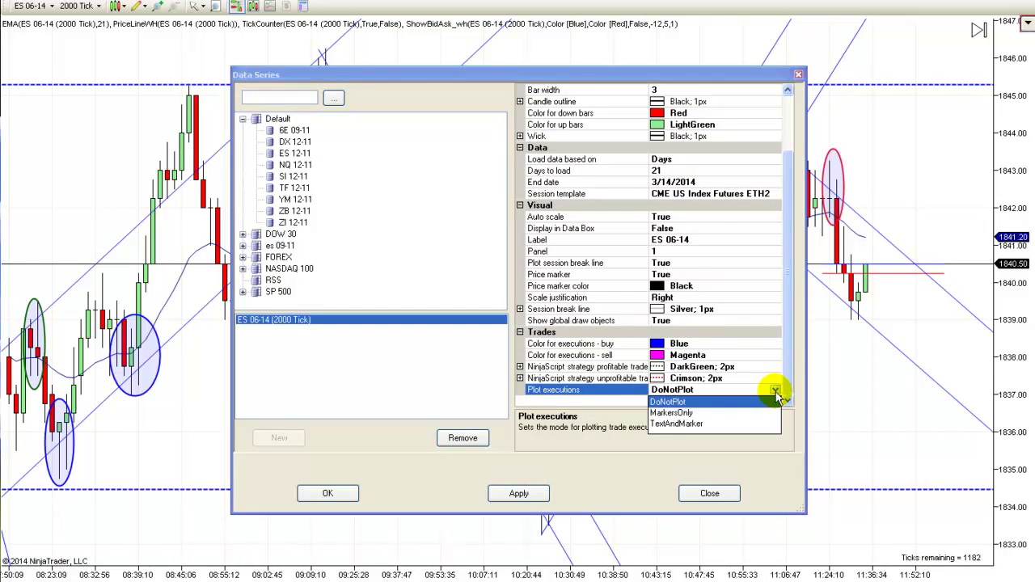
click(687, 422)
click(521, 494)
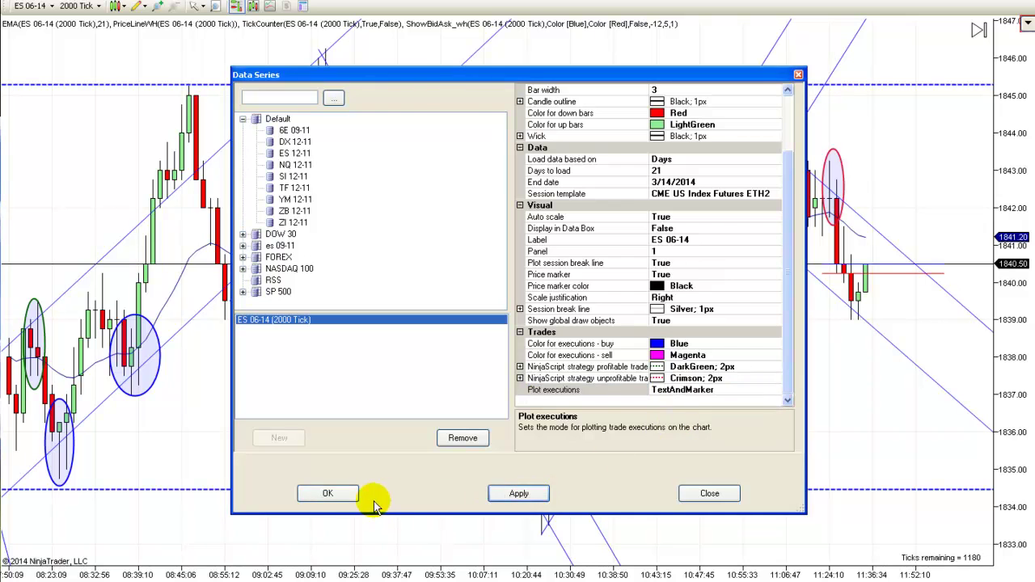
click(346, 492)
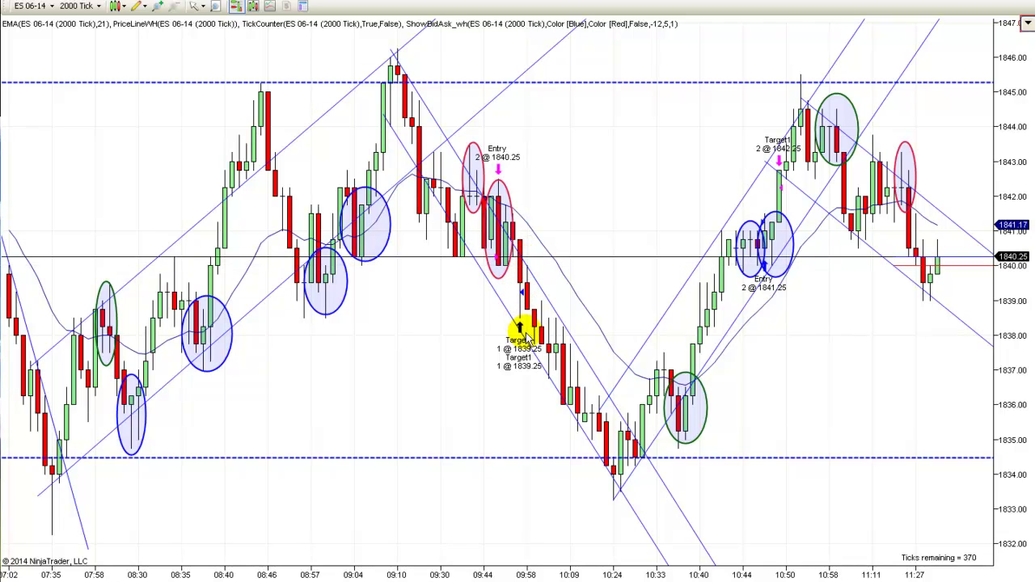
Examine the plotted entries and targets of the trades near 09:49 and 10:46 against the circled pullbacks and earlier price swings.
scroll(817, 396, down, 1)
scroll(817, 396, down, 1)
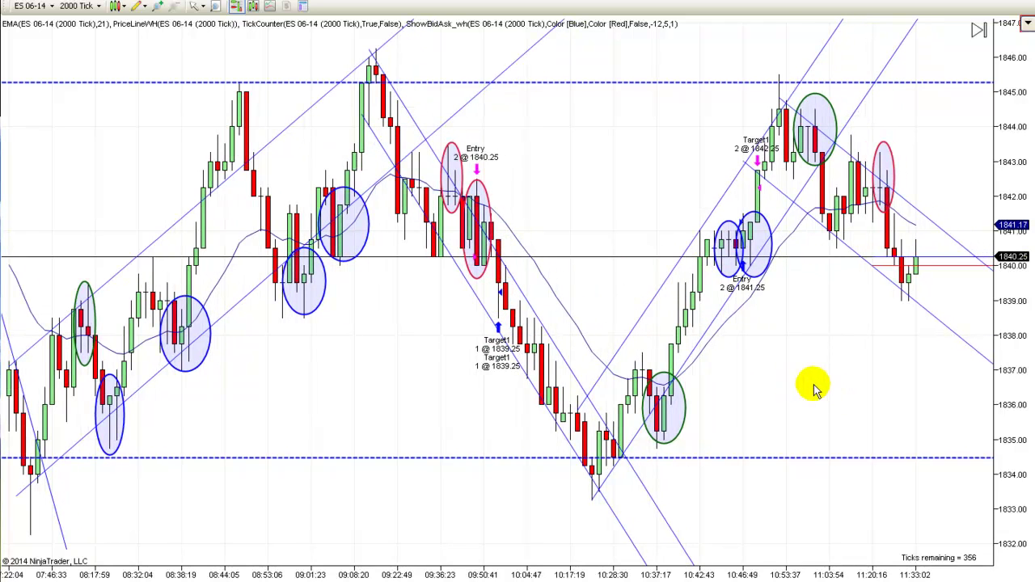
scroll(817, 397, down, 2)
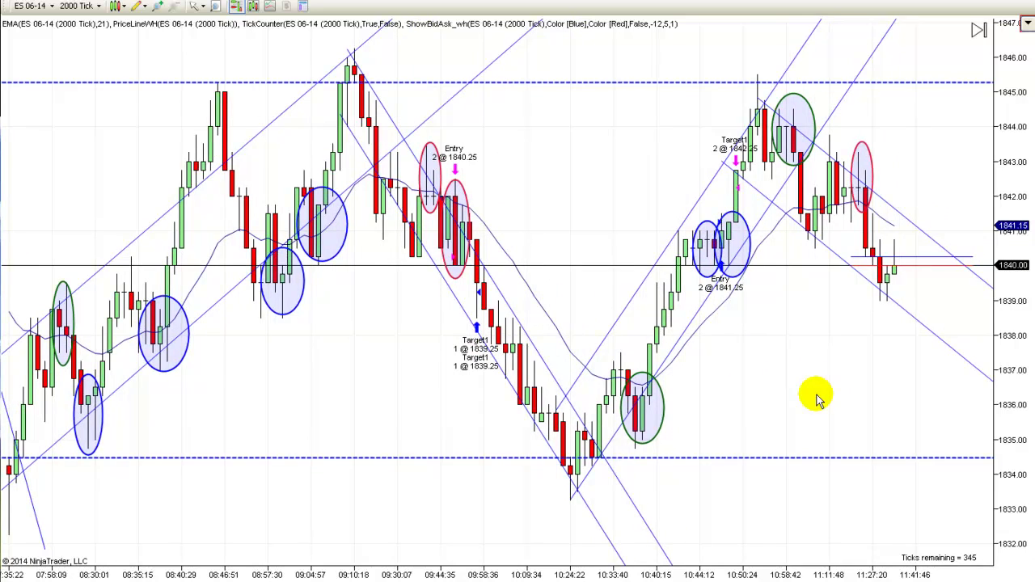
scroll(817, 396, up, 3)
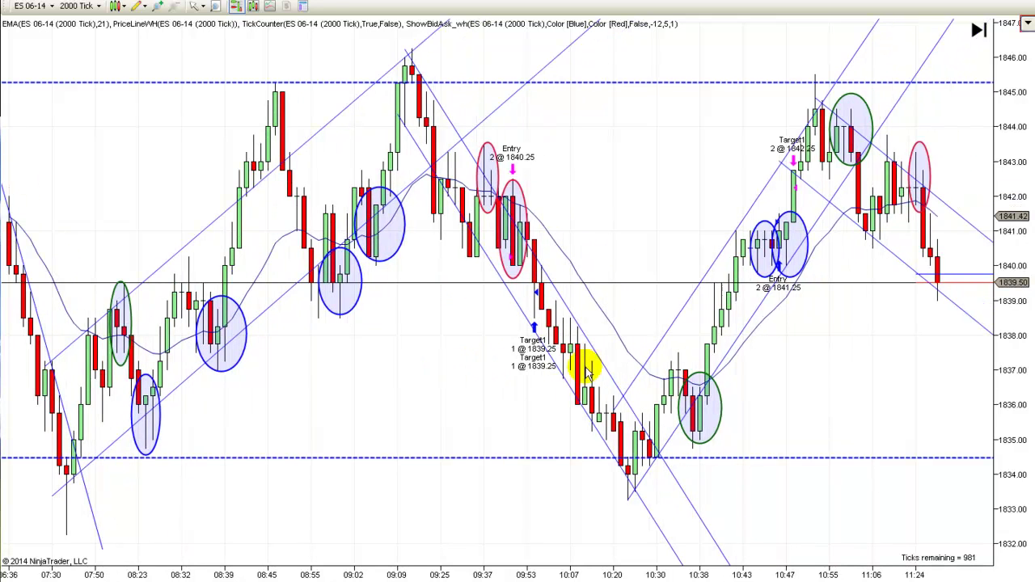
scroll(816, 362, up, 2)
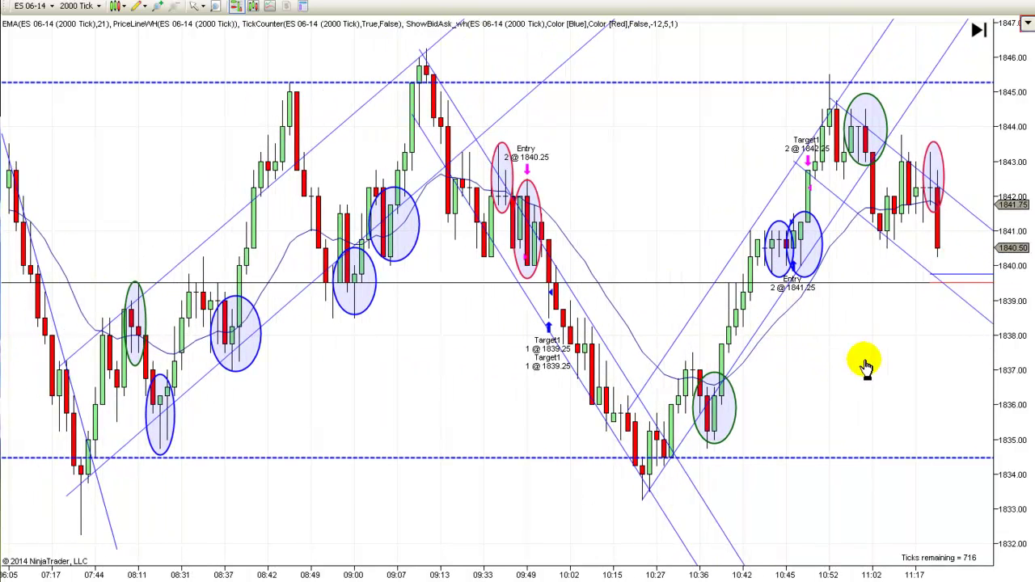
scroll(863, 364, up, 4)
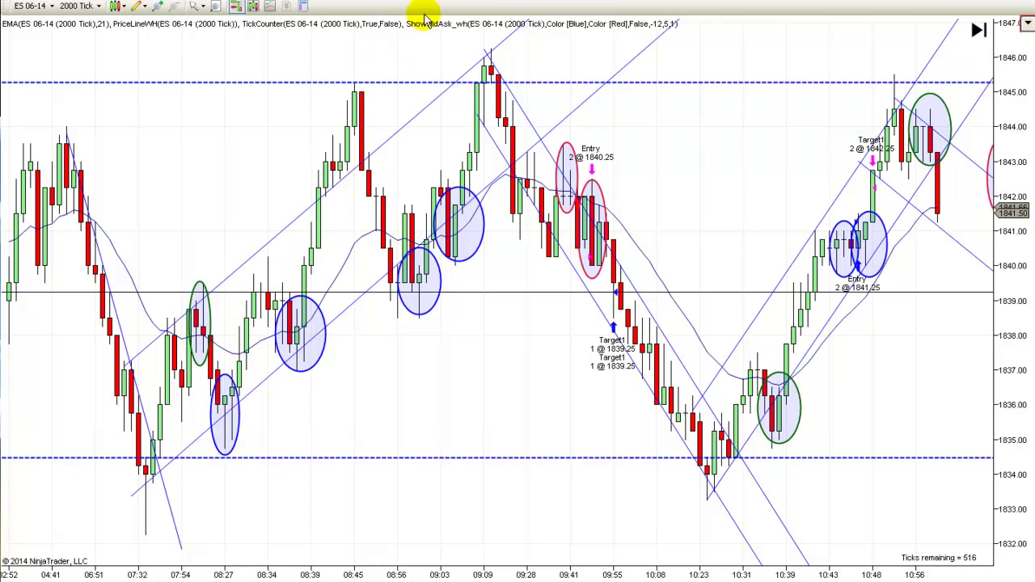
Return to the latest bars and examine how price develops within the newest falling channel after the red-circled pullback.
scroll(485, 391, down, 3)
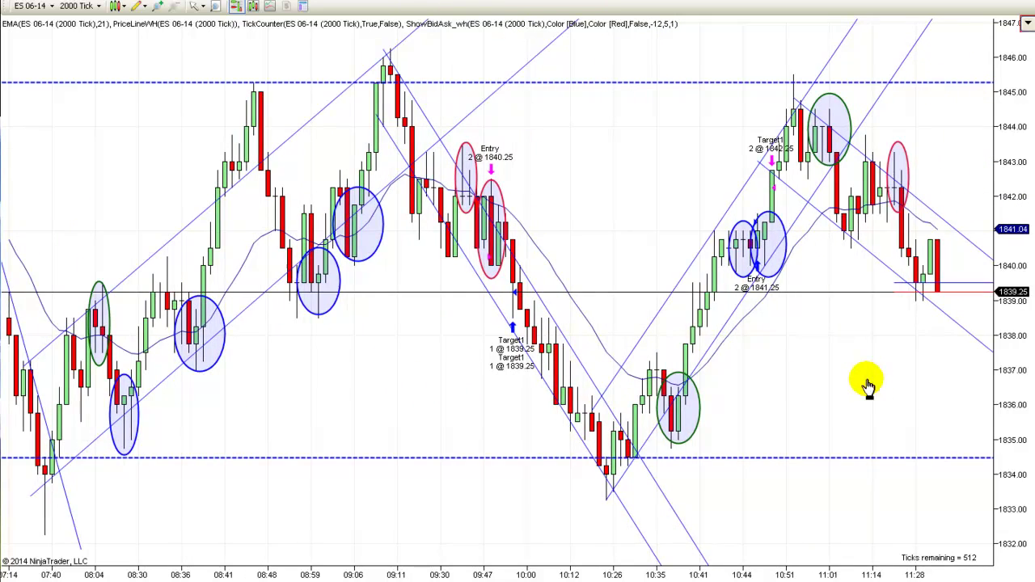
scroll(808, 380, down, 2)
drag(792, 374, 770, 379)
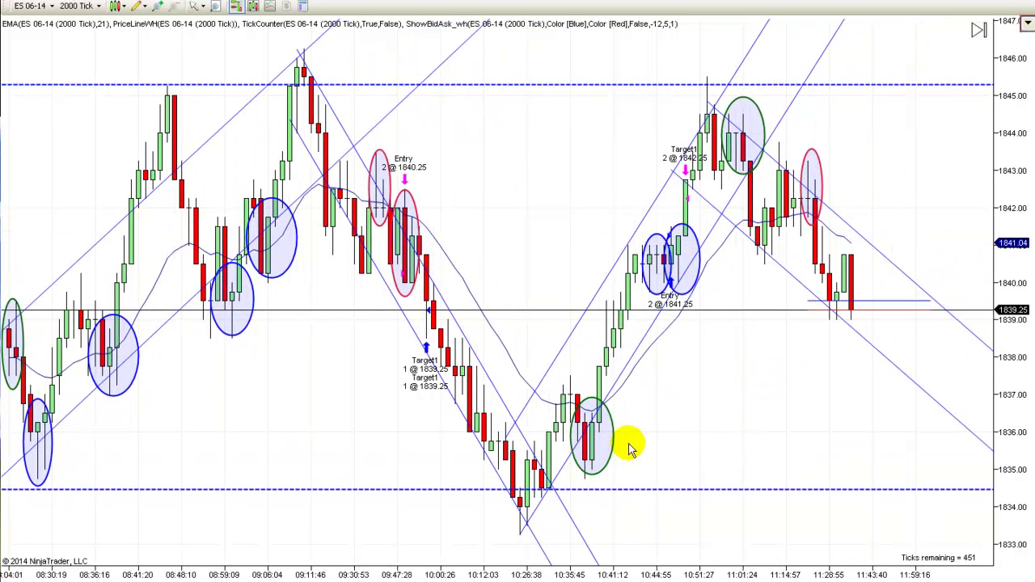
scroll(661, 431, down, 2)
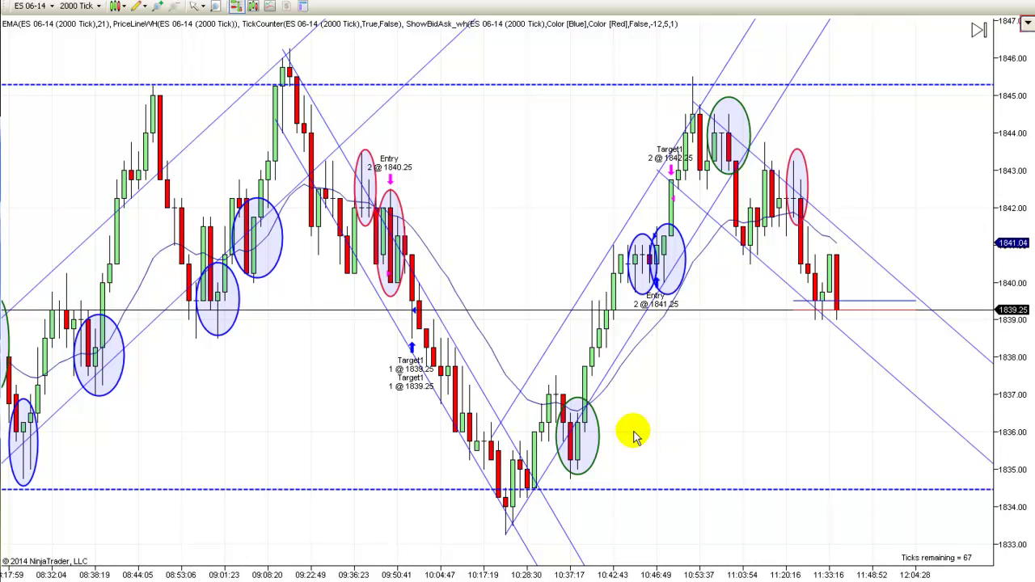
scroll(635, 435, down, 1)
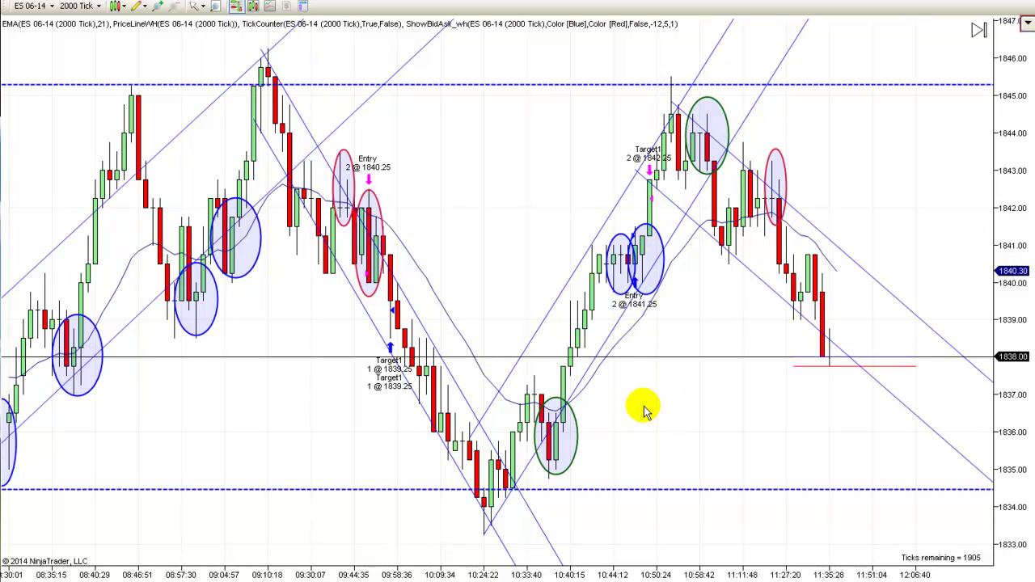
Anchor the newest falling channel's upper line at the swing high near 1845.50 and steepen it along the lower highs.
mouse_move(687, 414)
mouse_down()
mouse_move(903, 426)
mouse_move(975, 399)
mouse_move(698, 412)
mouse_up()
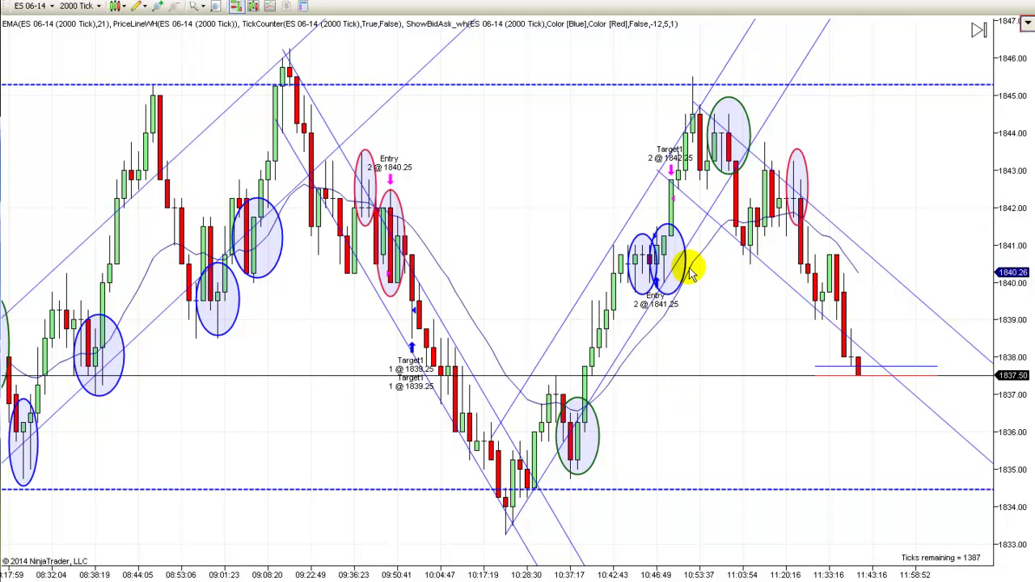
drag(756, 157, 752, 127)
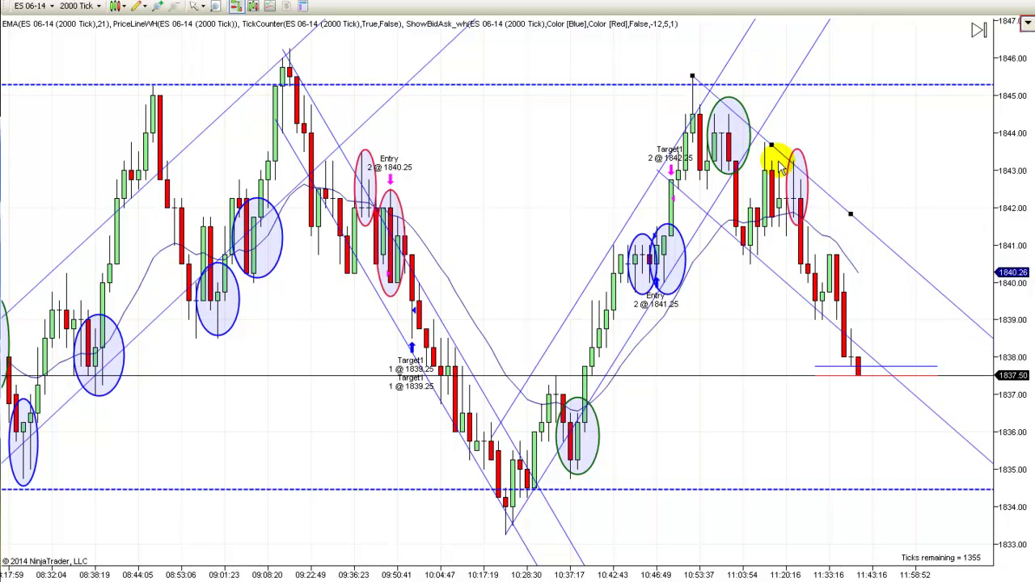
drag(850, 214, 836, 175)
Place the newest falling channel's lower line parallel to the steepened upper line, running along the lows near 11:04 and 11:36.
drag(768, 269, 747, 251)
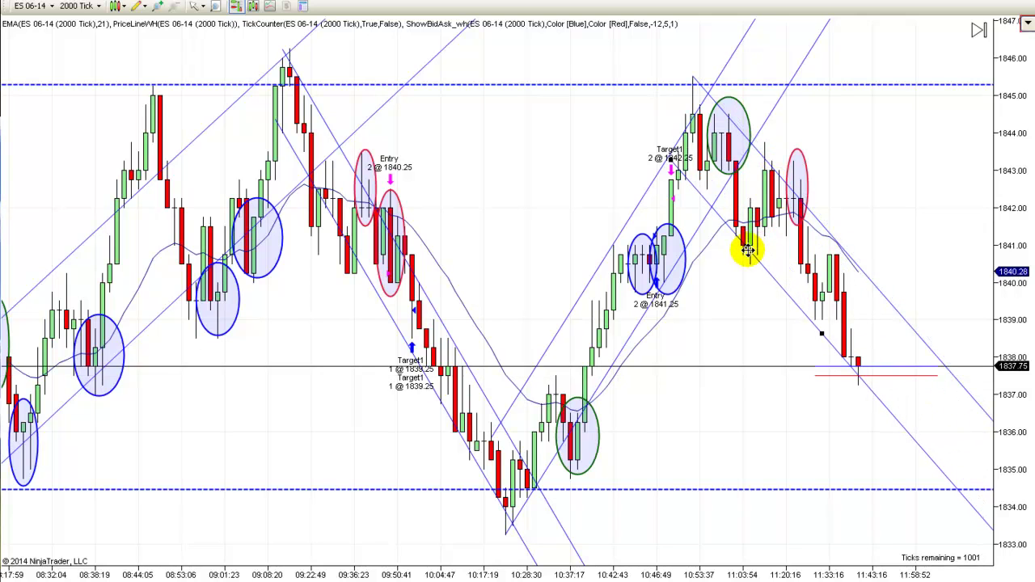
click(726, 322)
click(700, 189)
drag(700, 183, 698, 197)
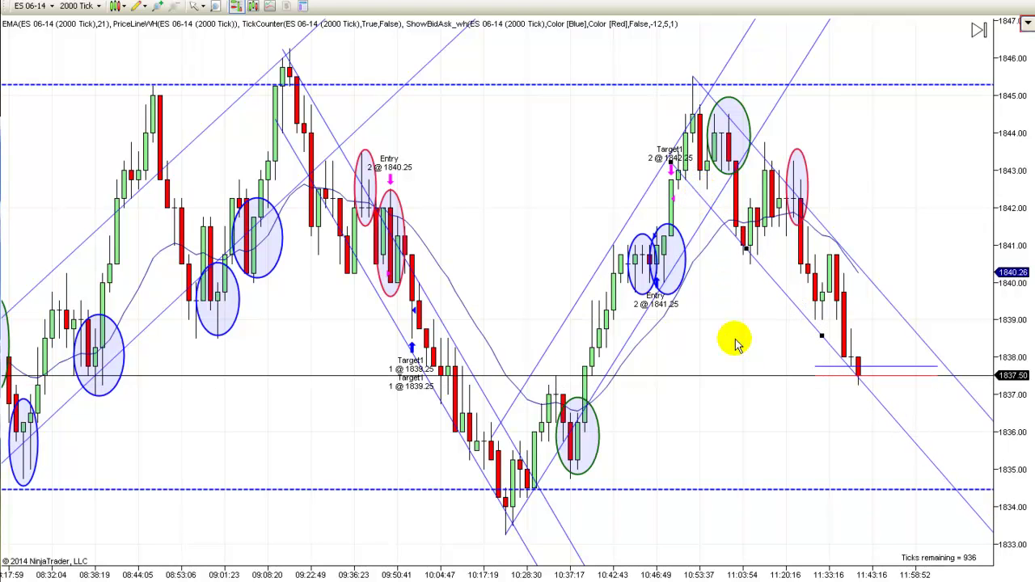
Shift the upper line of the newest falling channel slightly inward to fit the lower highs more closely.
scroll(665, 407, down, 2)
scroll(841, 196, down, 3)
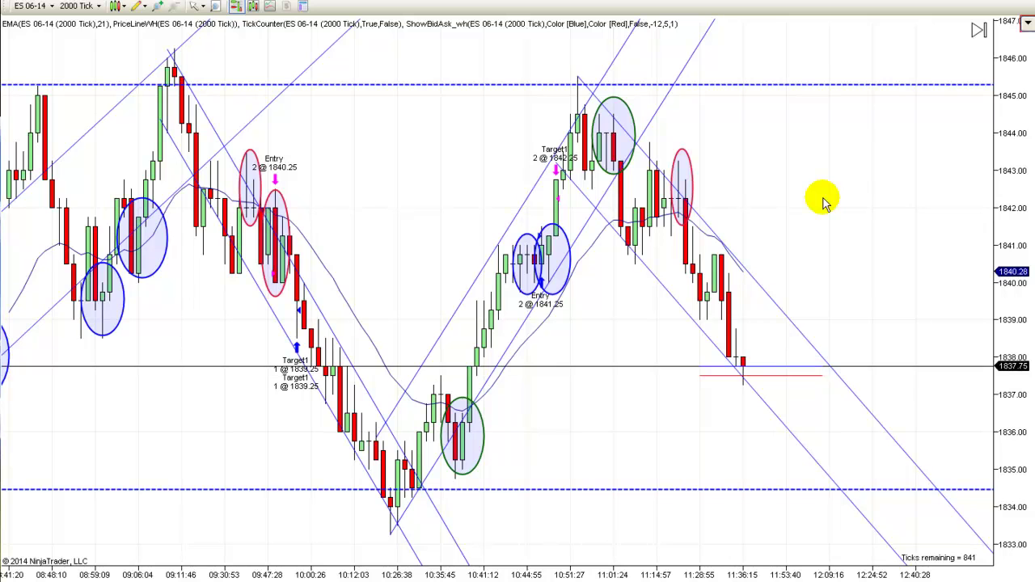
click(636, 156)
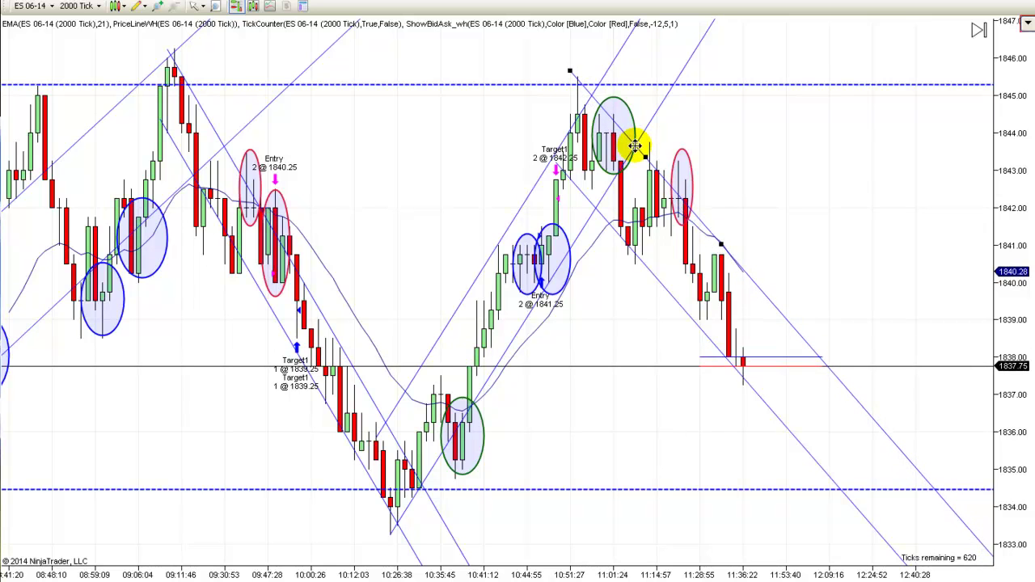
Deselect the adjusted channel line and examine how the newest bars develop near the falling channel's lower line.
click(827, 219)
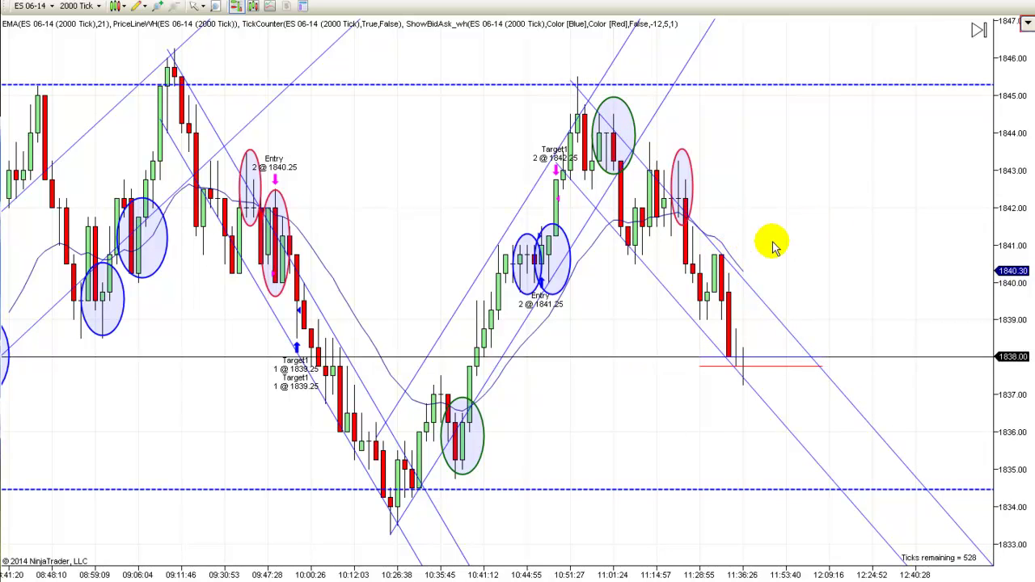
drag(790, 224, 813, 224)
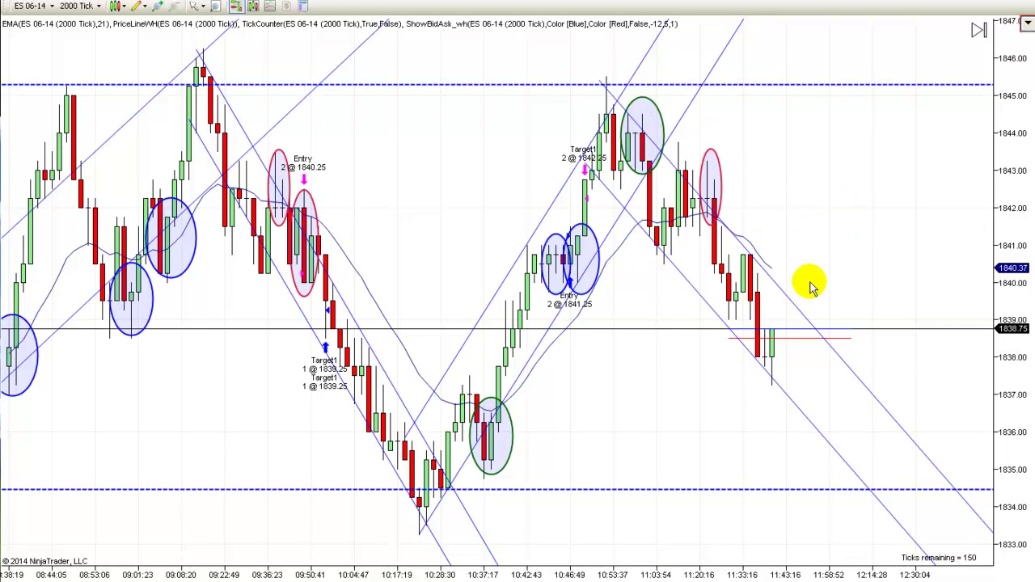
scroll(846, 224, down, 2)
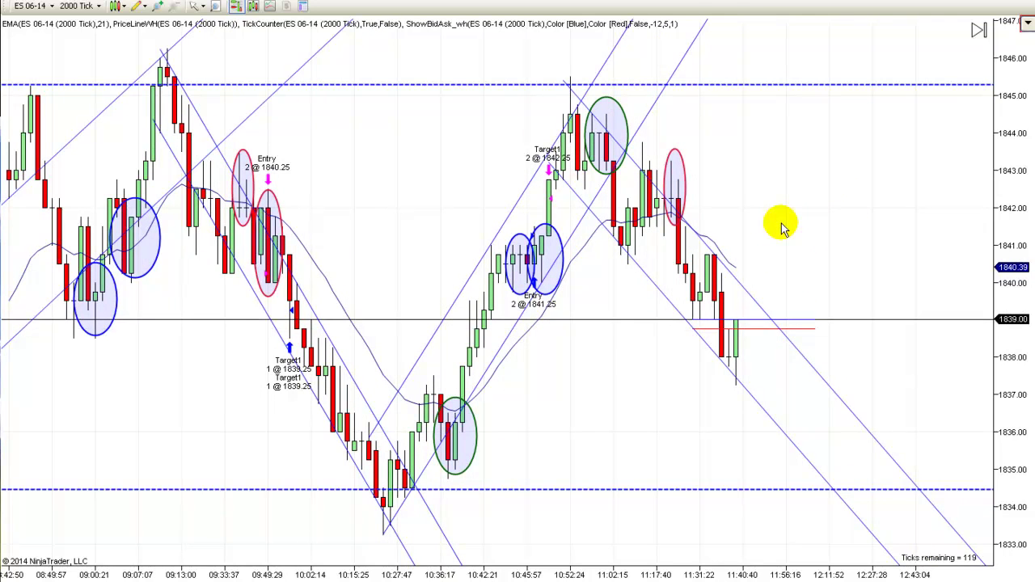
scroll(782, 227, down, 2)
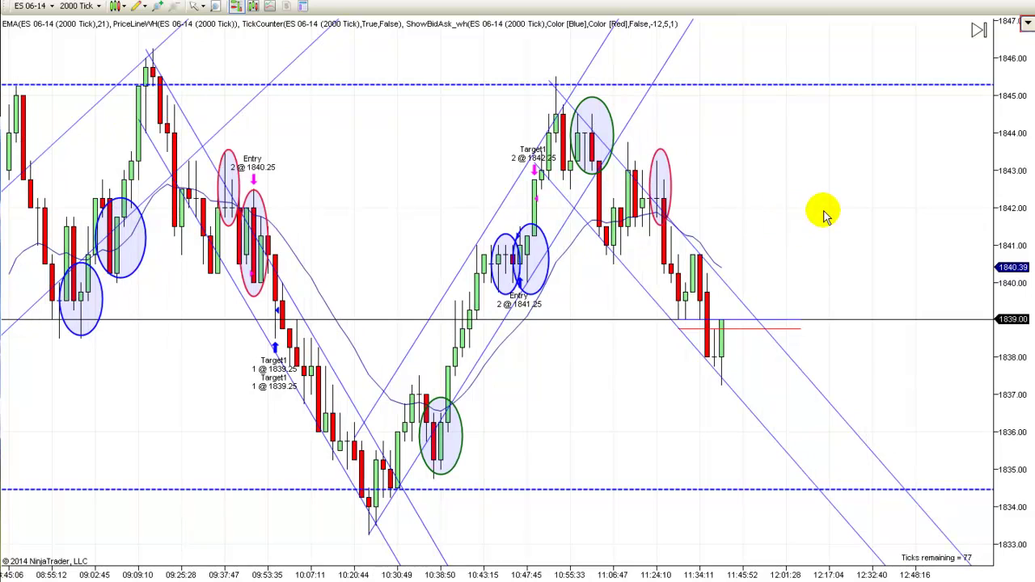
Review the session's earlier channels, circled pullbacks and executed trades back to the morning low, and compare them with the latest falling channel.
drag(804, 203, 905, 194)
drag(665, 392, 758, 383)
drag(397, 429, 496, 428)
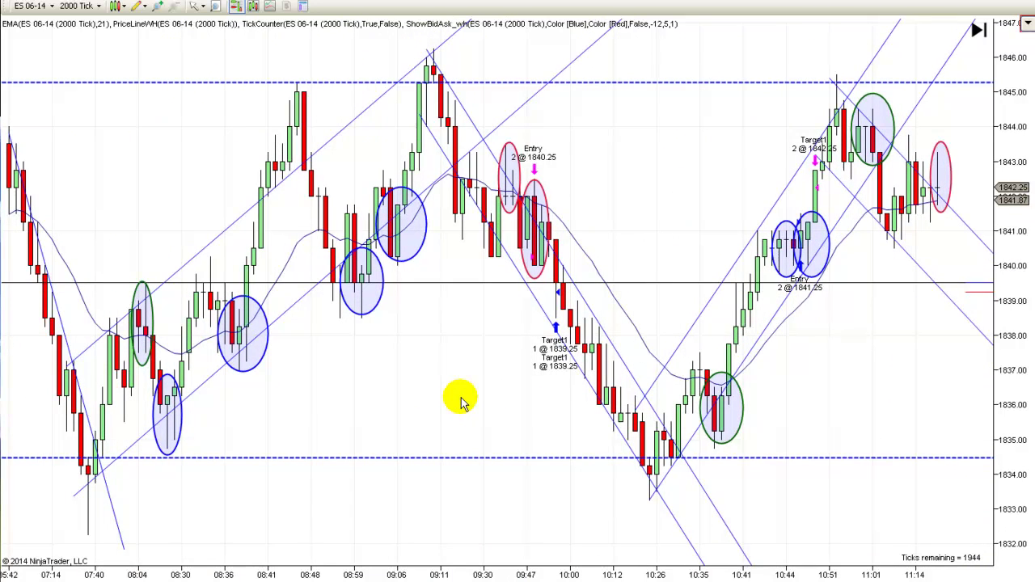
drag(467, 394, 399, 388)
mouse_move(744, 433)
mouse_down()
mouse_move(698, 429)
mouse_move(693, 418)
mouse_move(735, 425)
mouse_up()
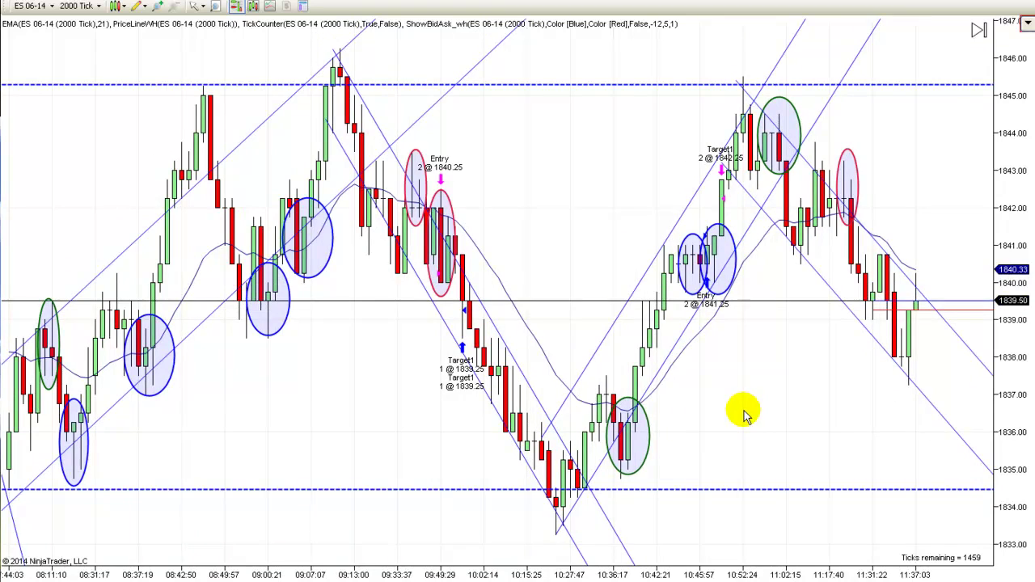
drag(760, 409, 803, 391)
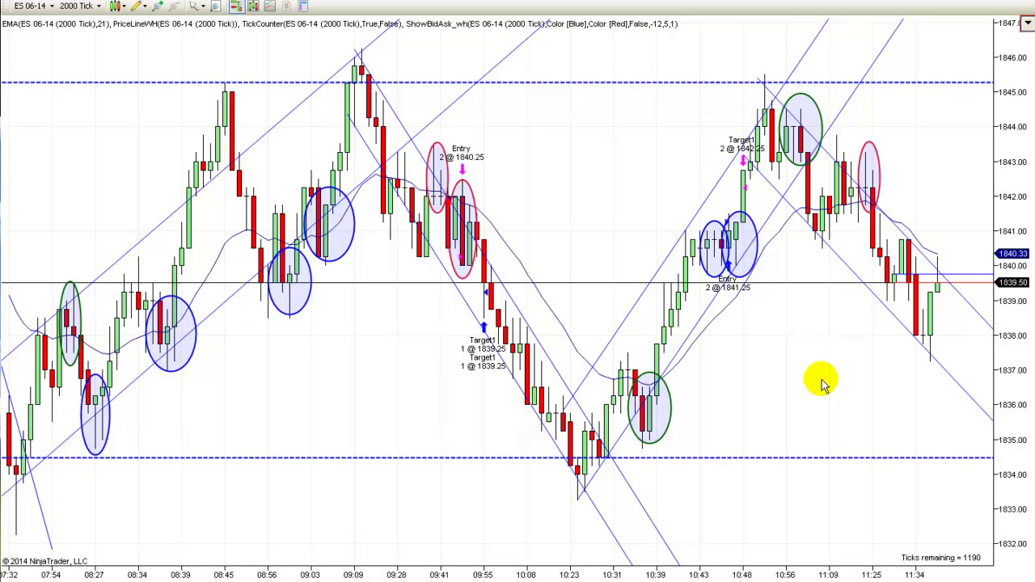
drag(820, 384, 793, 388)
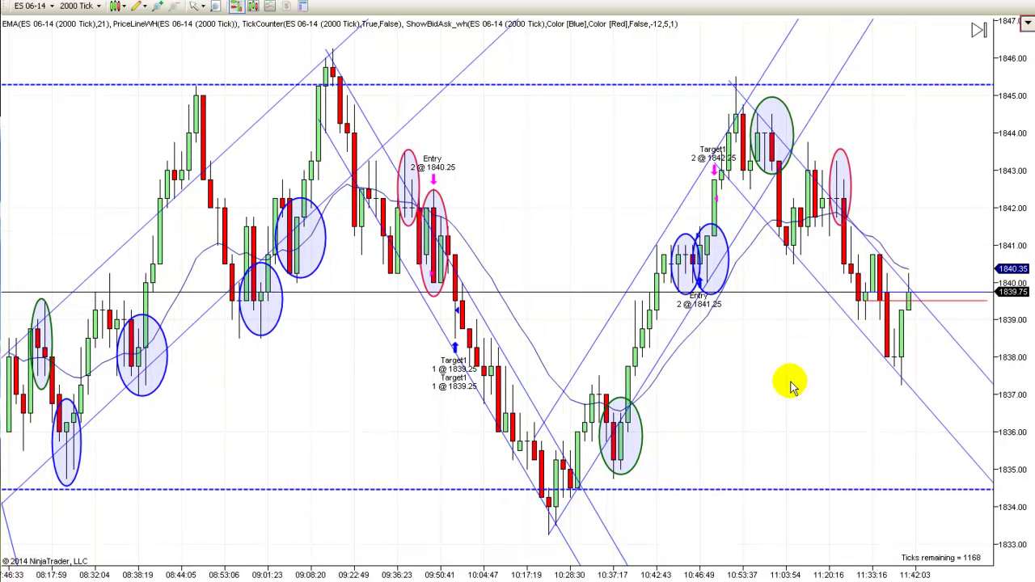